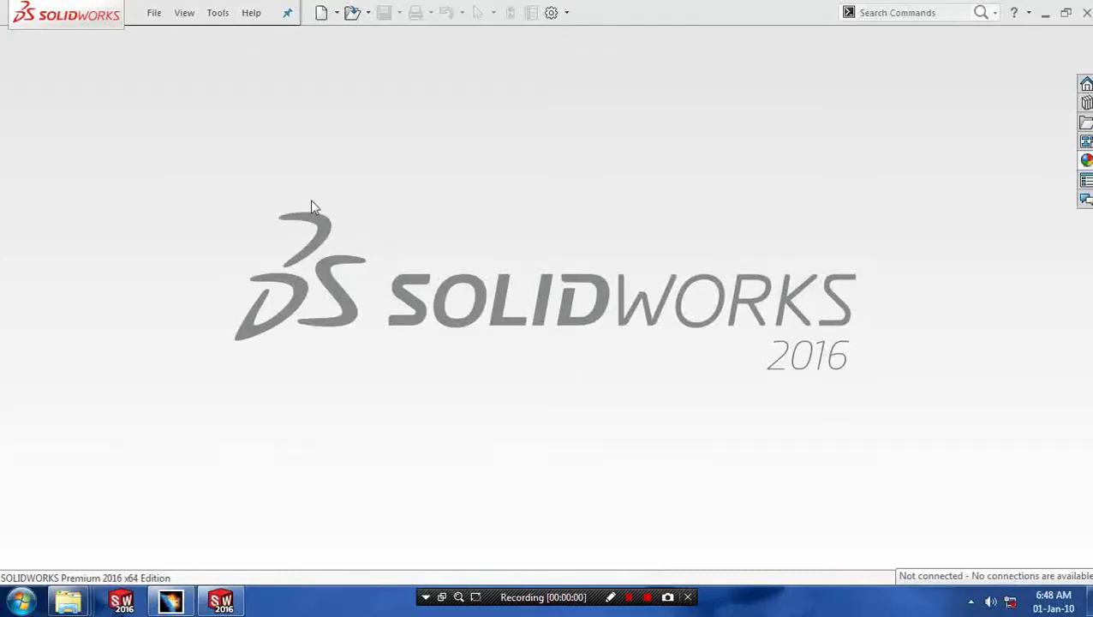
# Step: Create a new assembly and place pulley 1 as its first component
pyautogui.click(154, 13)
pyautogui.click(174, 39)
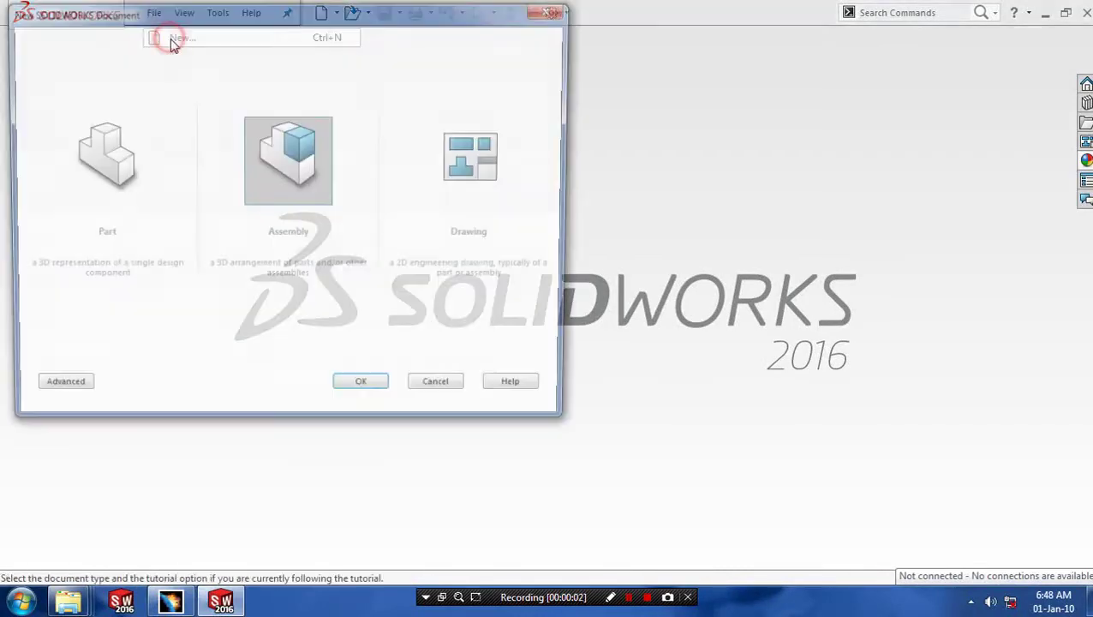
pyautogui.click(364, 394)
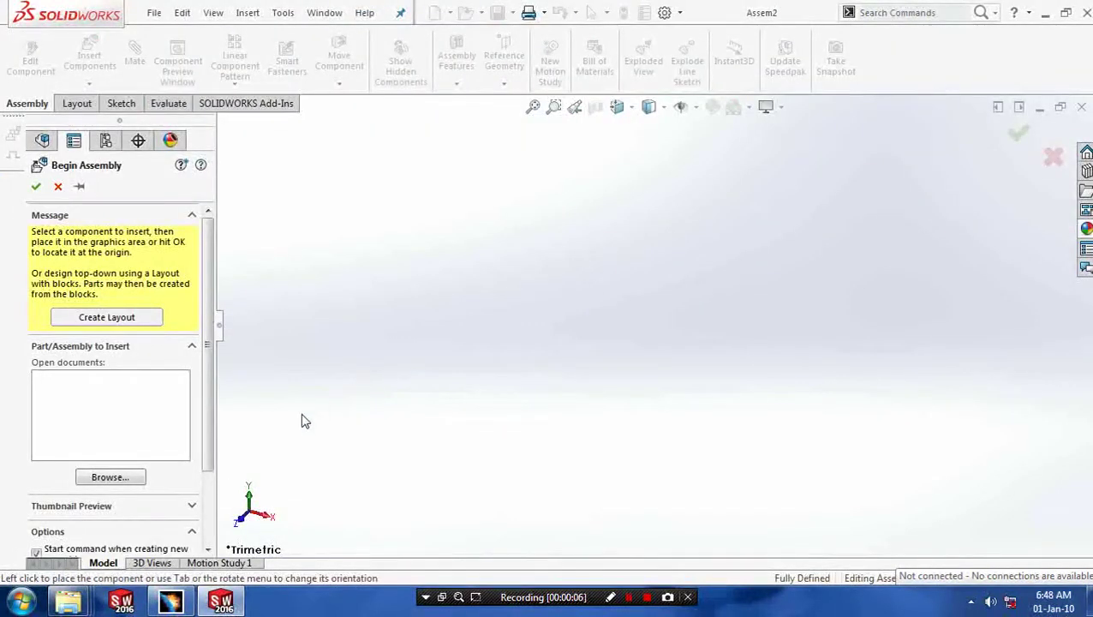
pyautogui.click(109, 477)
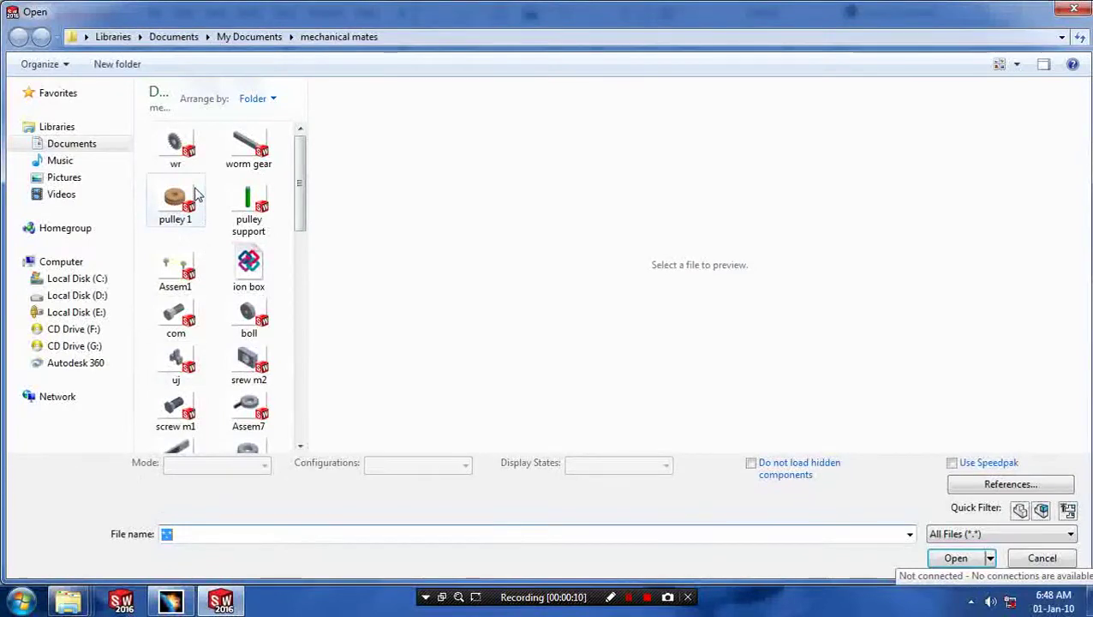
pyautogui.click(196, 197)
pyautogui.click(957, 558)
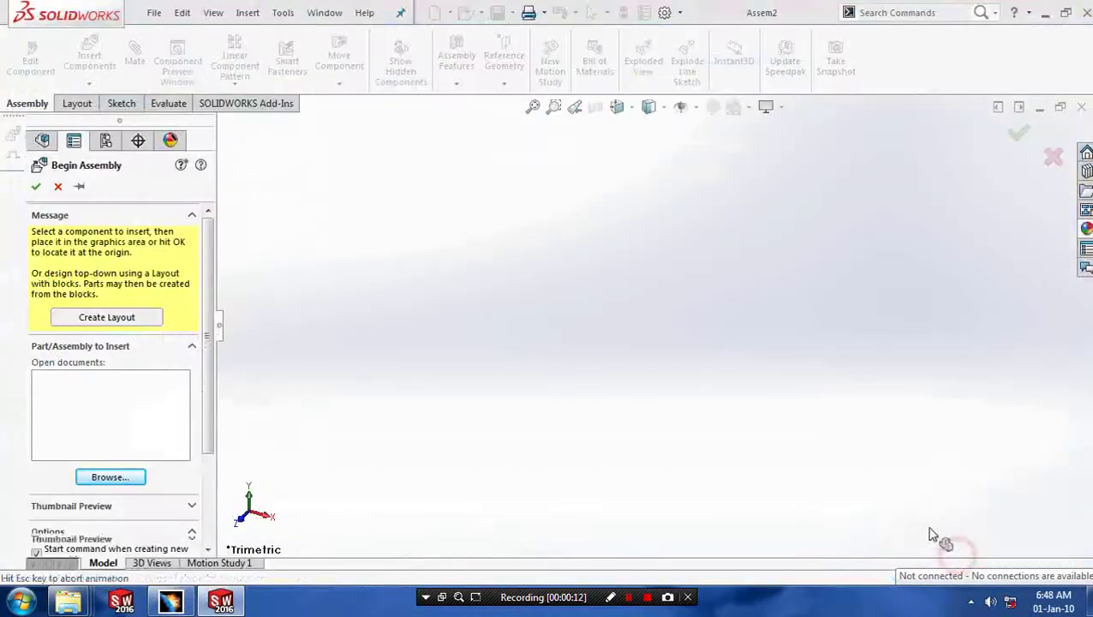
pyautogui.click(521, 334)
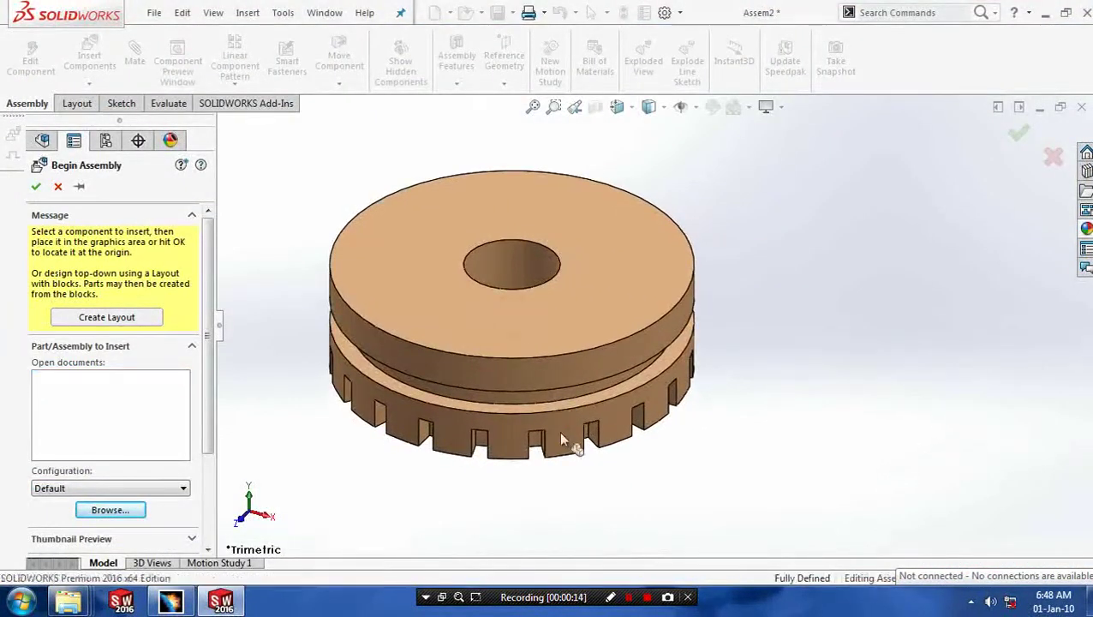
# Step: Orbit the view to inspect pulley 1's underside and toothed side
pyautogui.moveTo(628, 454); pyautogui.dragTo(610, 313, button='middle')
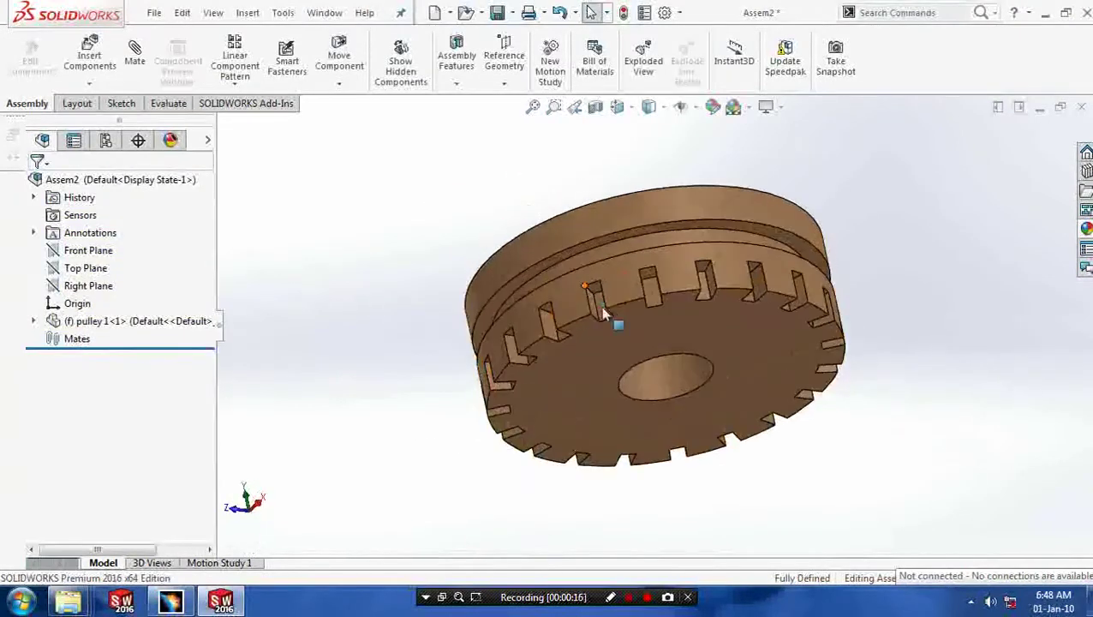
pyautogui.scroll(-3, 653, 360)
pyautogui.scroll(5, 643, 345)
pyautogui.moveTo(647, 378); pyautogui.dragTo(601, 268, button='middle')
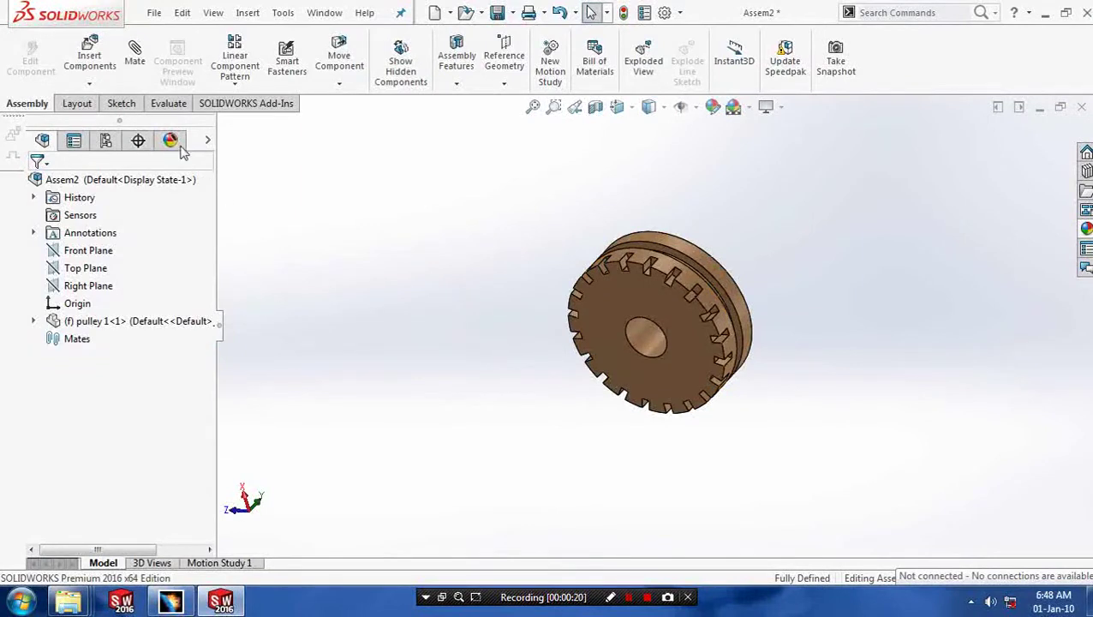
pyautogui.click(89, 84)
# Step: Insert a second copy of pulley 1 to the lower right of the first
pyautogui.click(107, 101)
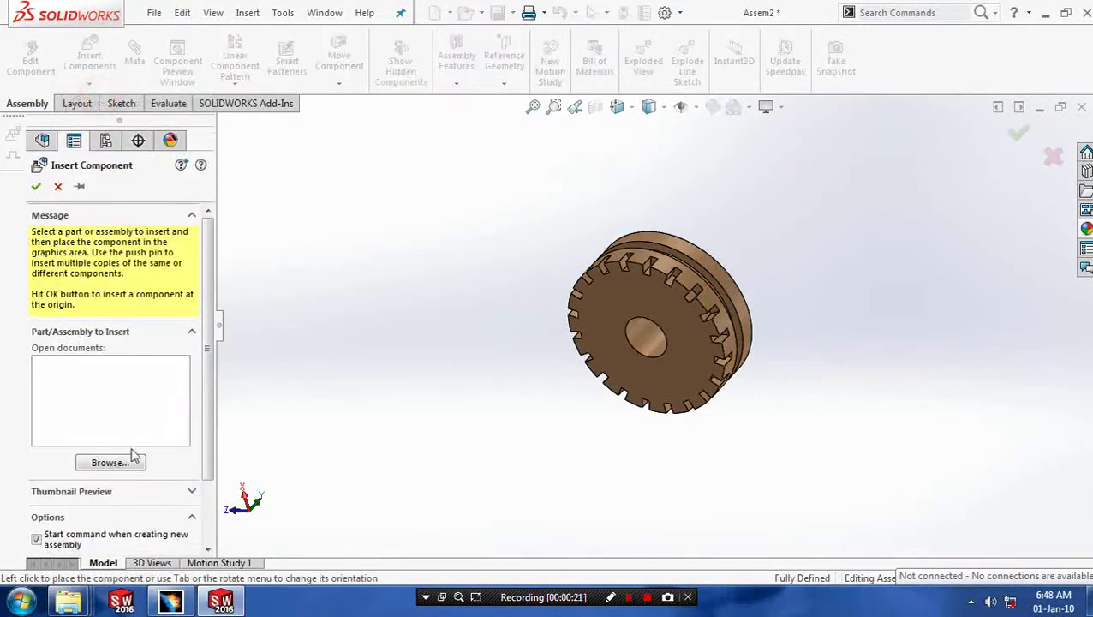
pyautogui.click(112, 463)
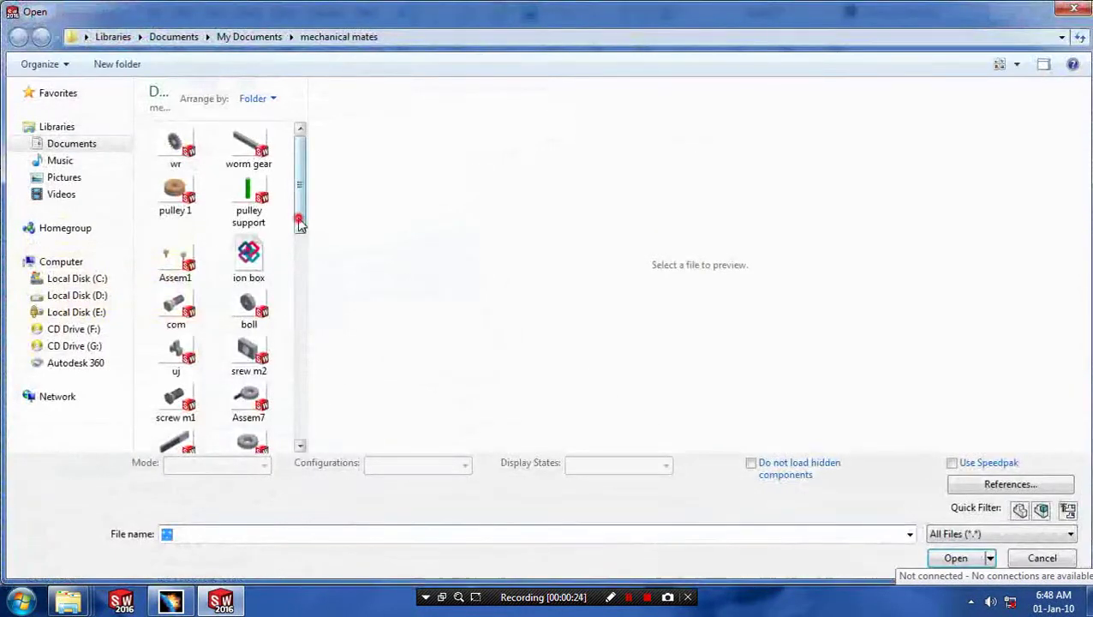
pyautogui.moveTo(300, 221); pyautogui.dragTo(302, 231)
pyautogui.click(171, 176)
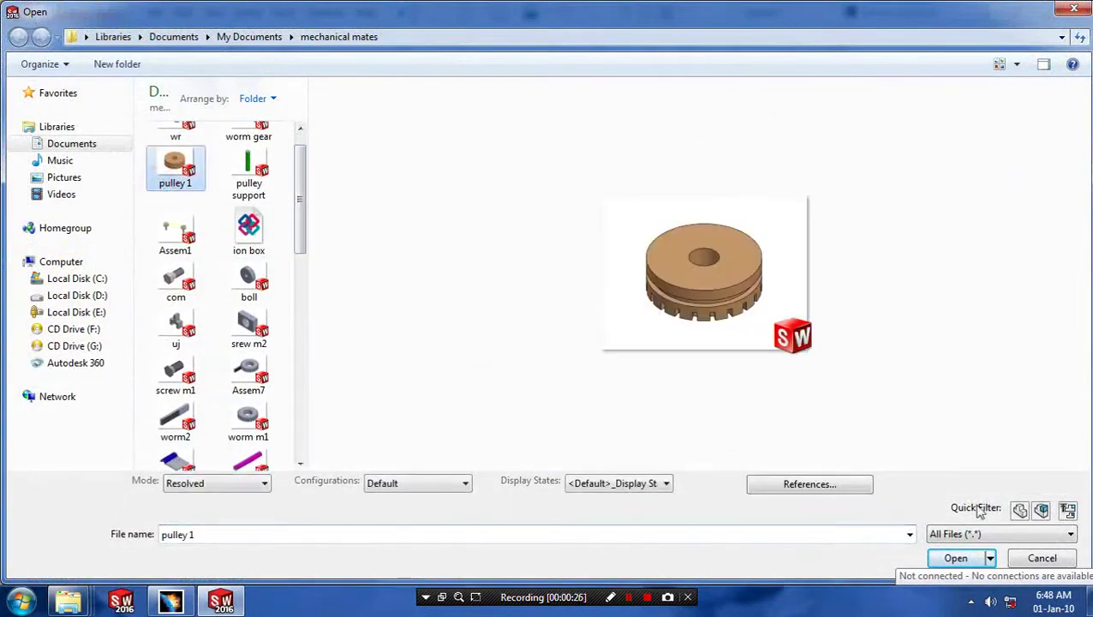
pyautogui.click(954, 557)
pyautogui.click(928, 425)
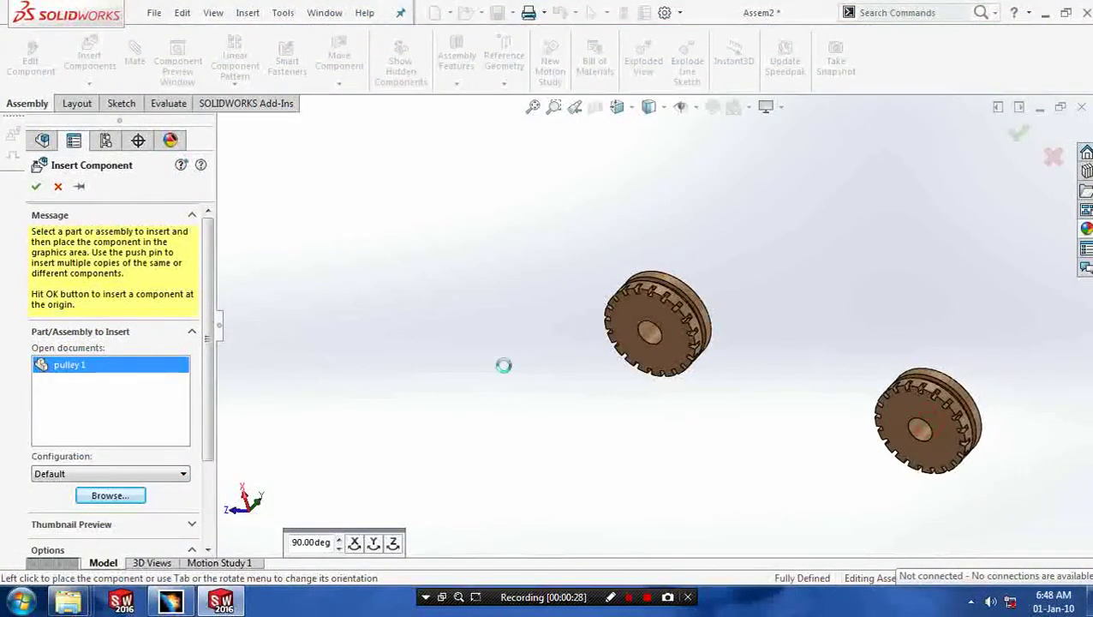
# Step: Insert two pulley support shafts, one beside each pulley
pyautogui.click(89, 83)
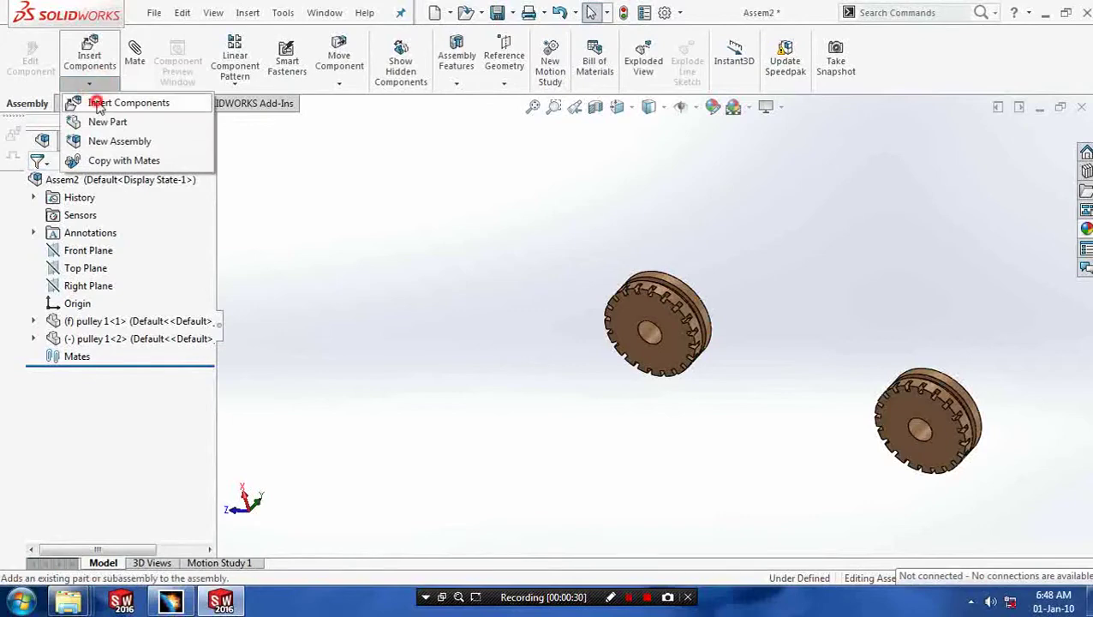
pyautogui.click(96, 101)
pyautogui.click(110, 462)
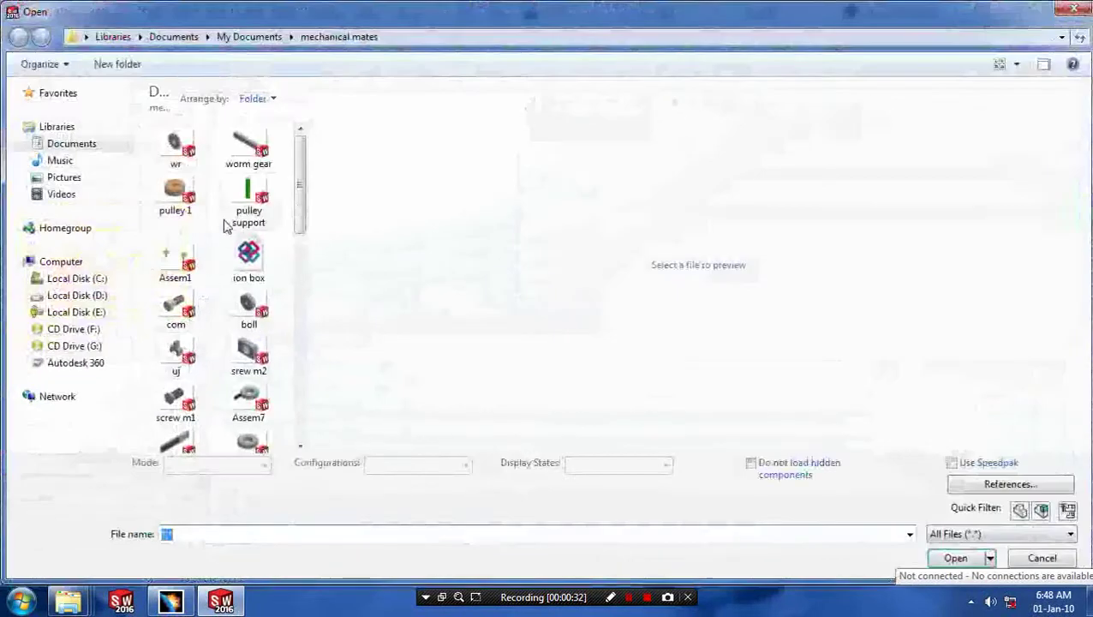
pyautogui.click(239, 204)
pyautogui.click(954, 558)
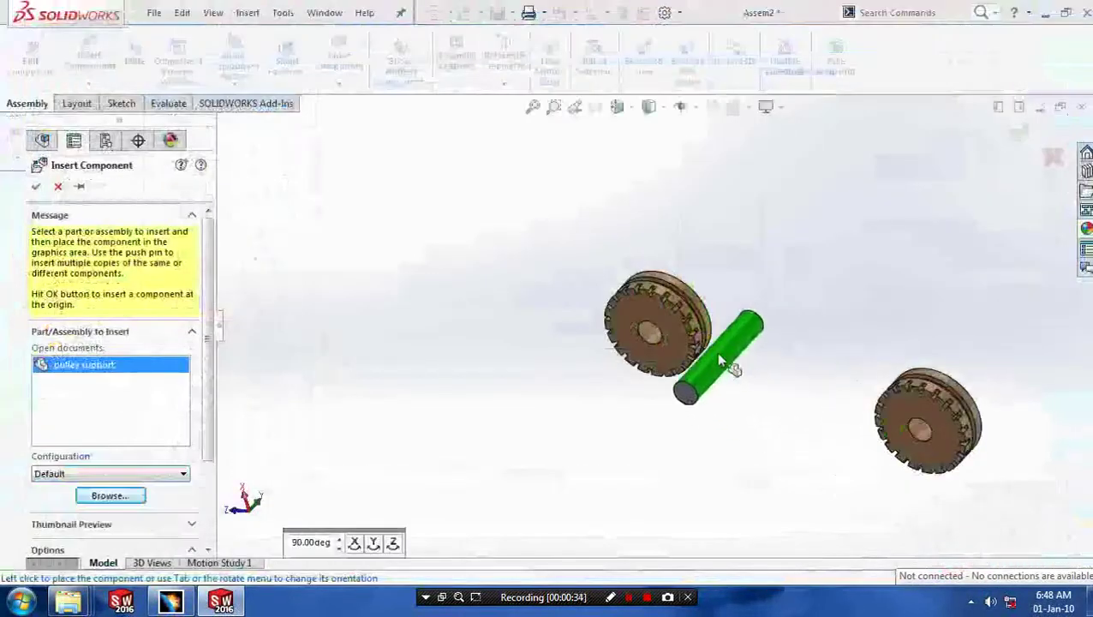
pyautogui.click(649, 364)
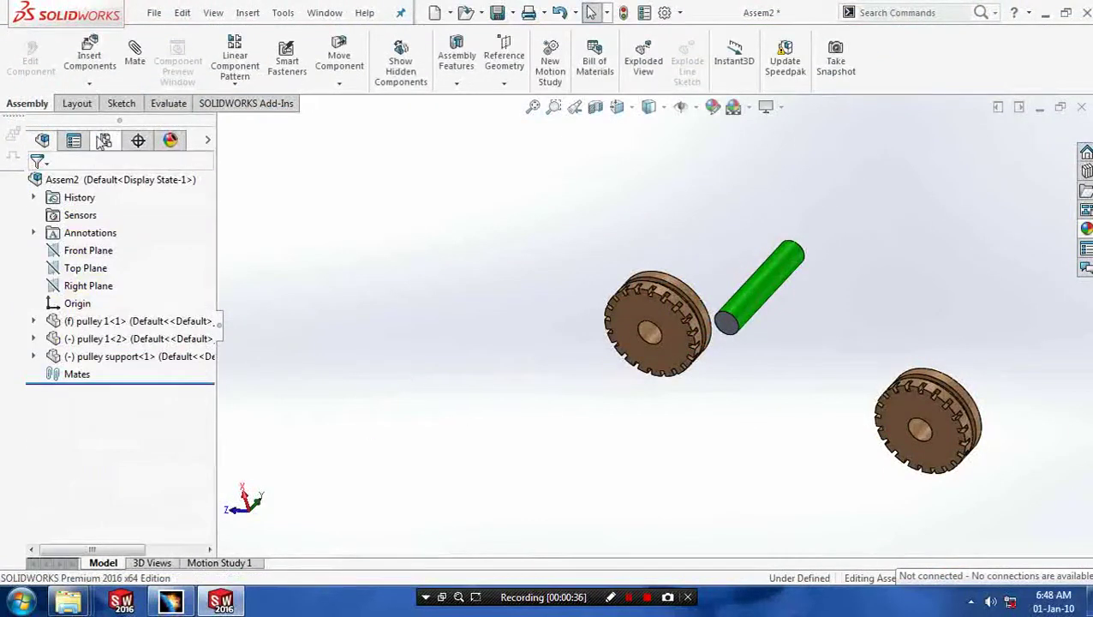
pyautogui.click(89, 53)
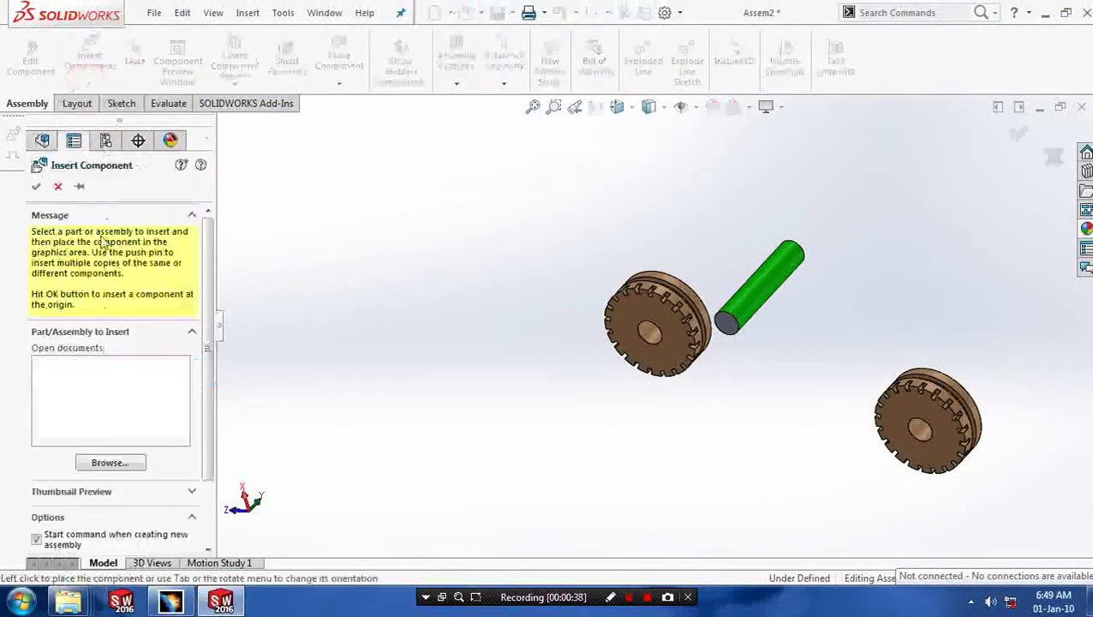
pyautogui.click(109, 462)
pyautogui.click(261, 218)
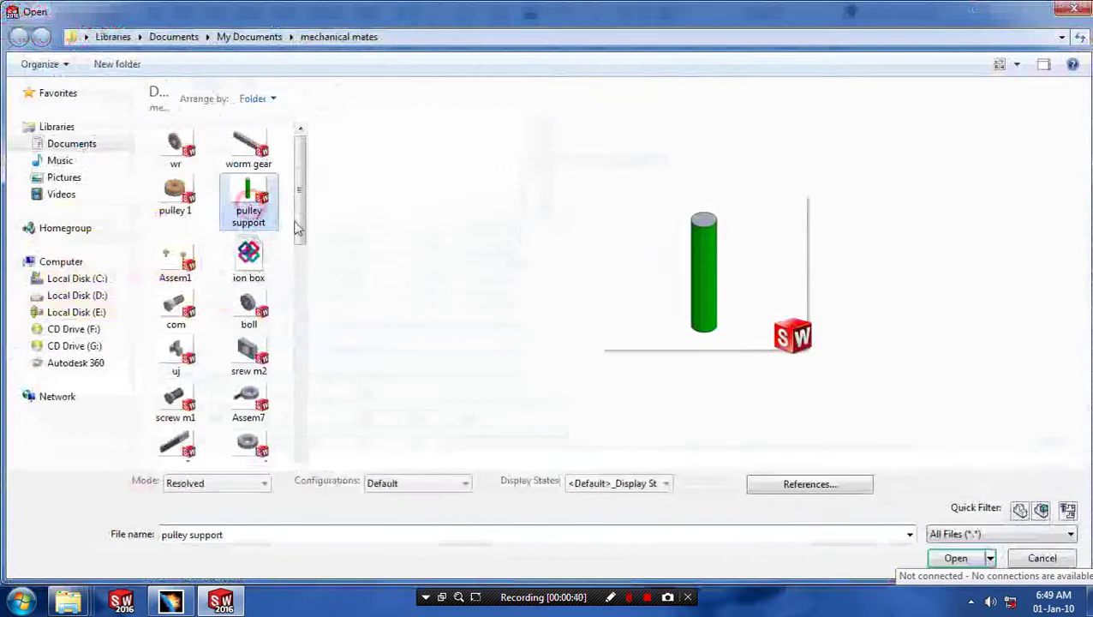
pyautogui.click(956, 558)
pyautogui.click(940, 357)
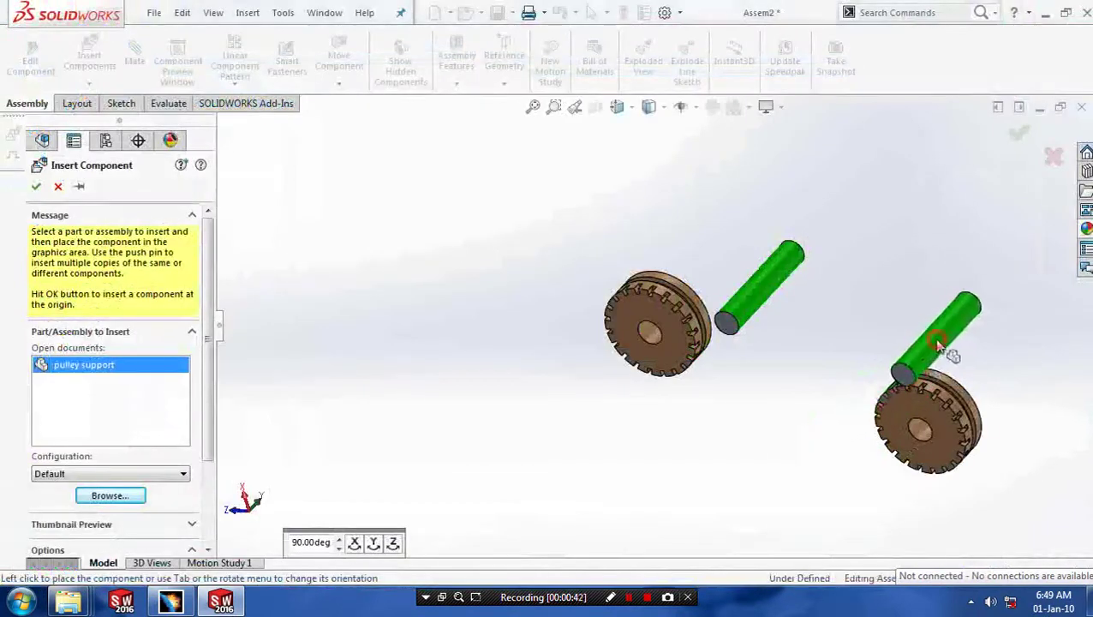
pyautogui.scroll(-3, 1028, 454)
pyautogui.moveTo(993, 446); pyautogui.dragTo(951, 443, button='middle')
# Step: Mate the two pulleys' front faces coincident
pyautogui.click(137, 60)
pyautogui.click(475, 266)
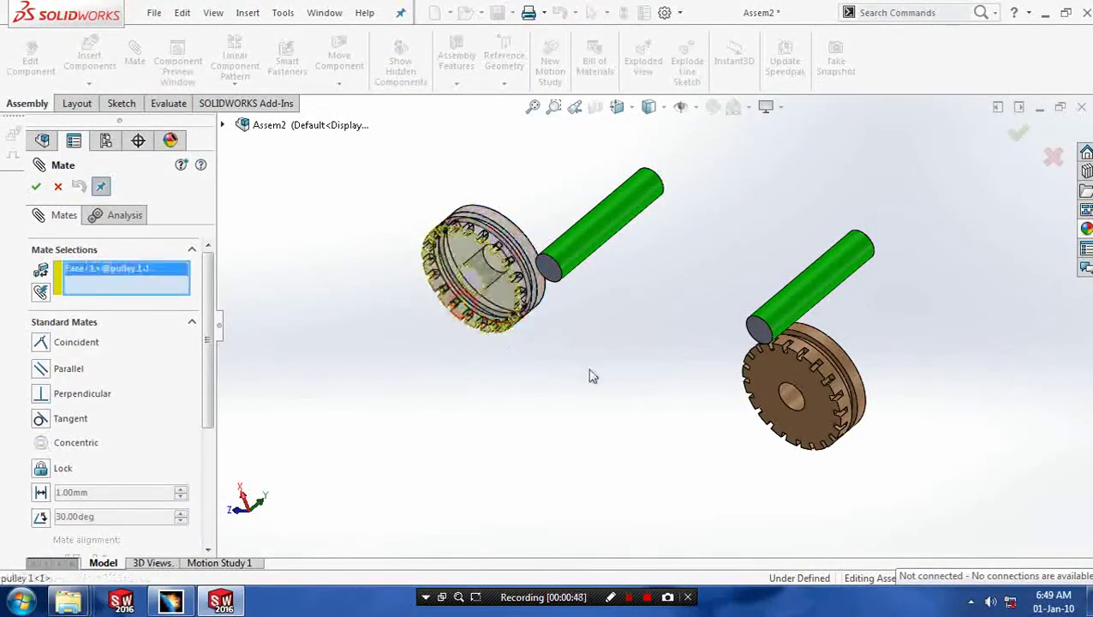
pyautogui.click(785, 412)
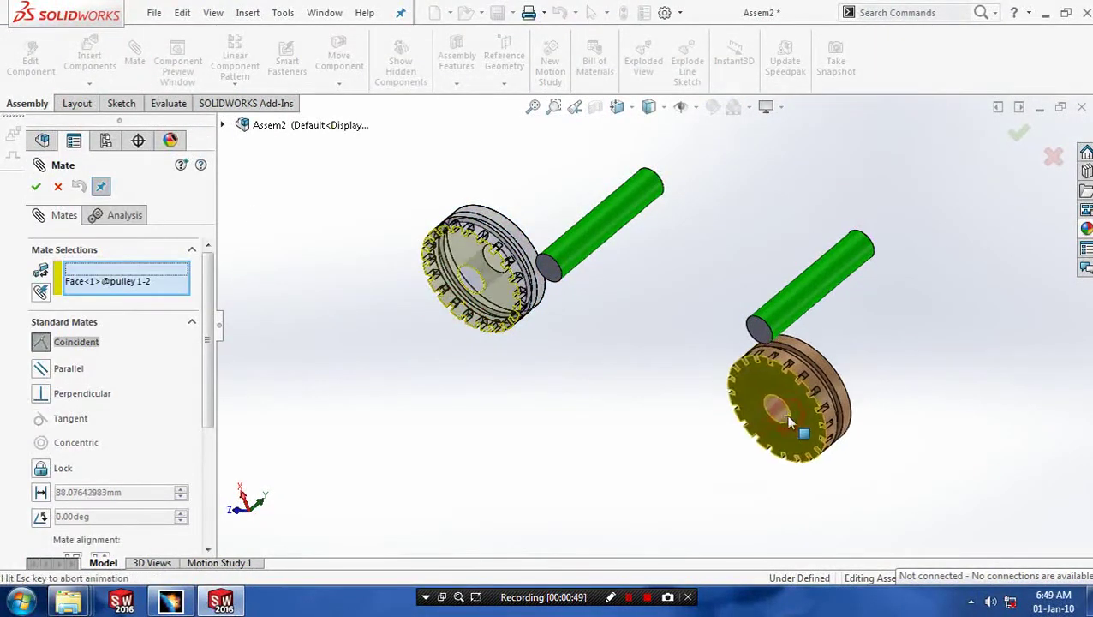
pyautogui.click(36, 188)
# Step: Mate the left shaft concentric with its pulley bore and flush with the pulley face
pyautogui.click(588, 248)
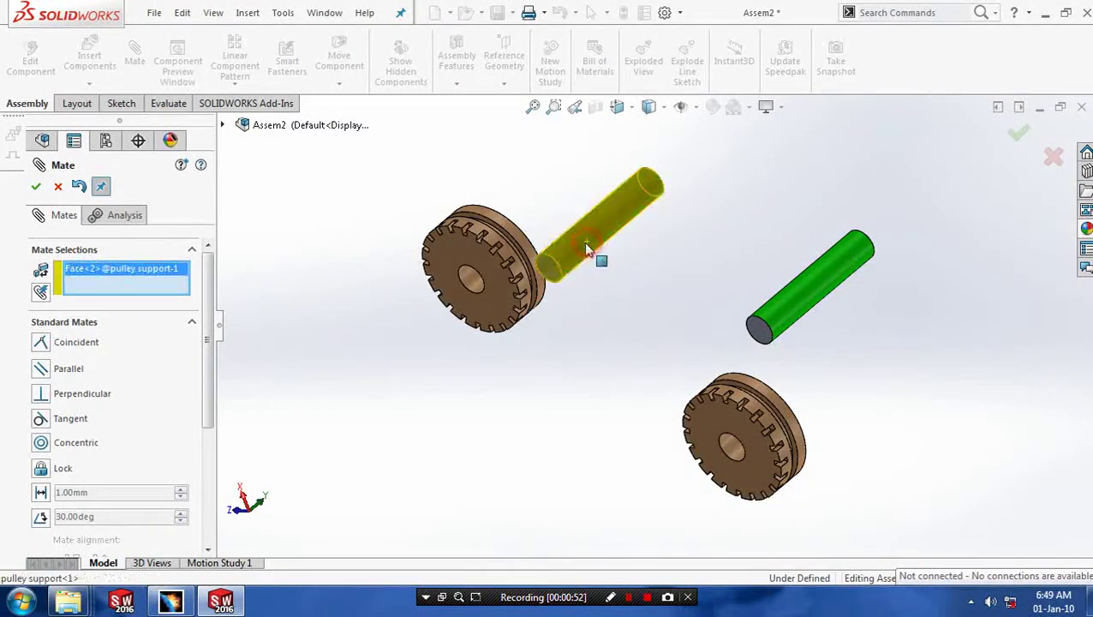
pyautogui.click(485, 295)
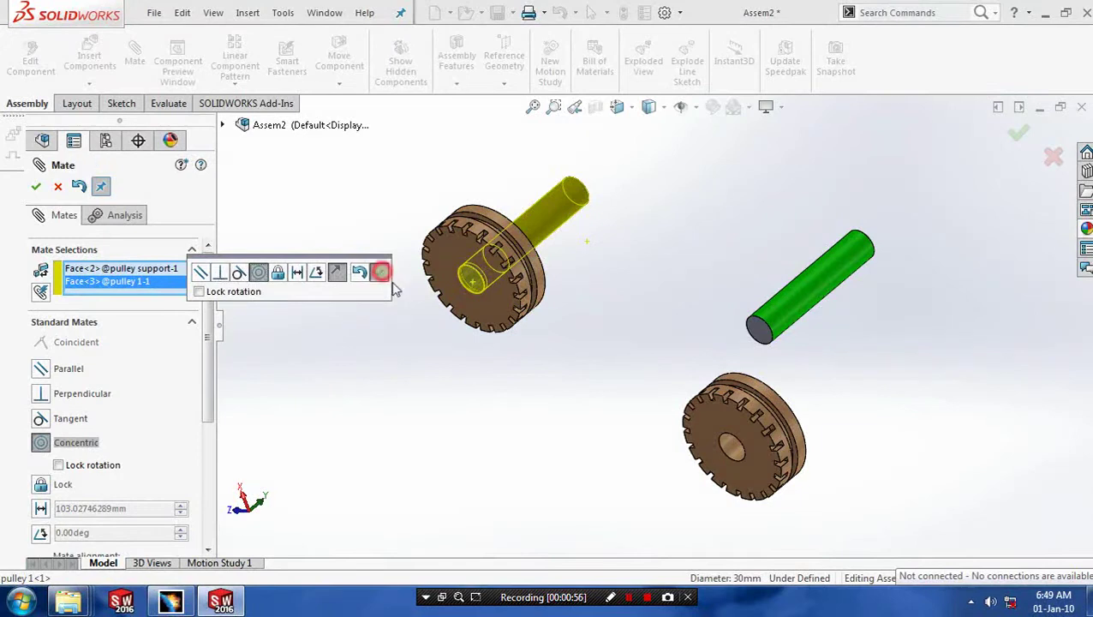
pyautogui.click(381, 272)
pyautogui.scroll(-3, 497, 274)
pyautogui.click(513, 263)
pyautogui.click(529, 315)
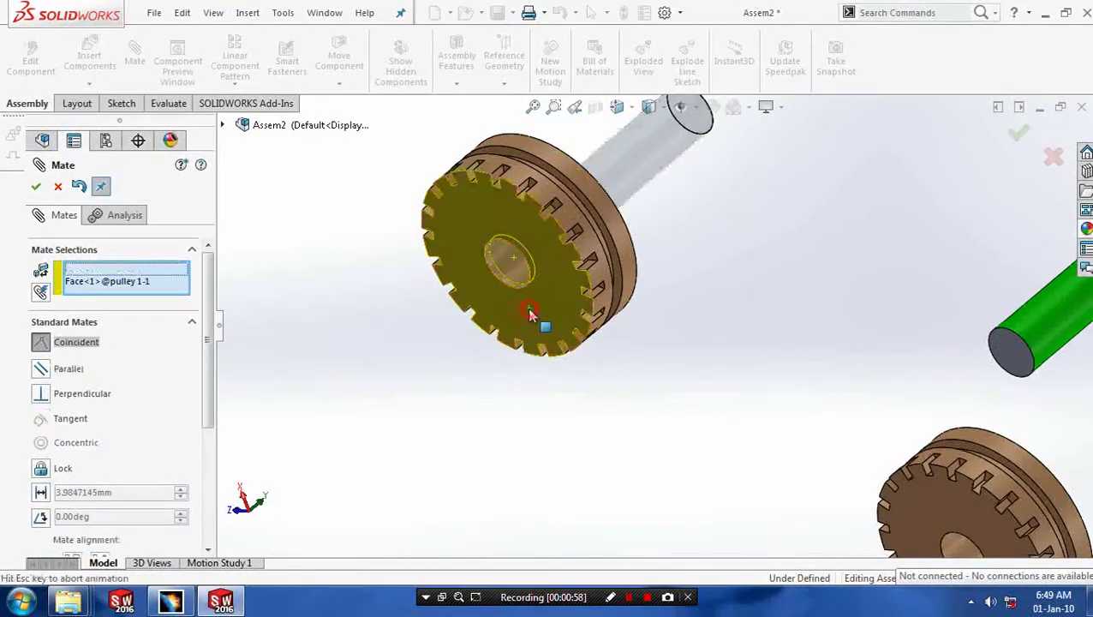
pyautogui.click(35, 187)
pyautogui.scroll(4, 705, 349)
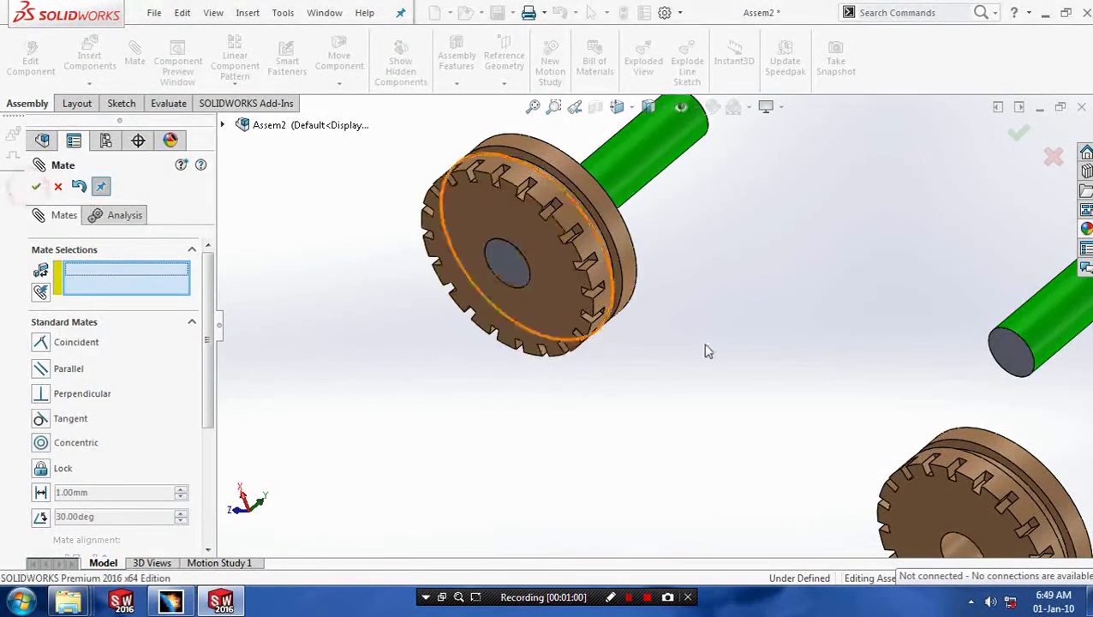
# Step: Mate the lower shaft concentric and coincident with the lower pulley, then finish mating
pyautogui.click(916, 321)
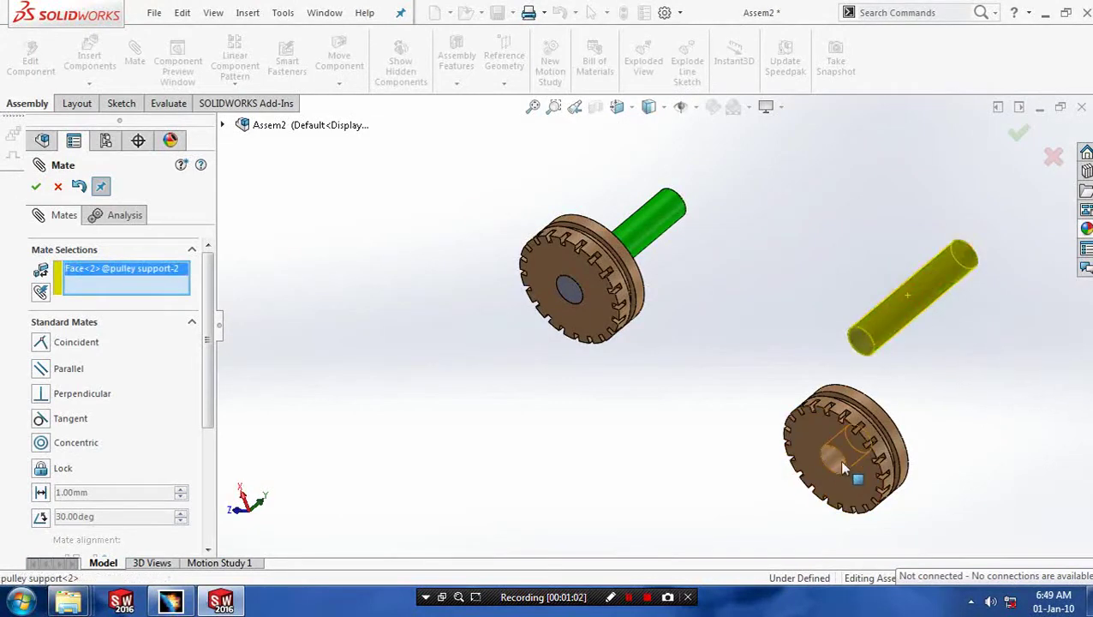
pyautogui.click(839, 465)
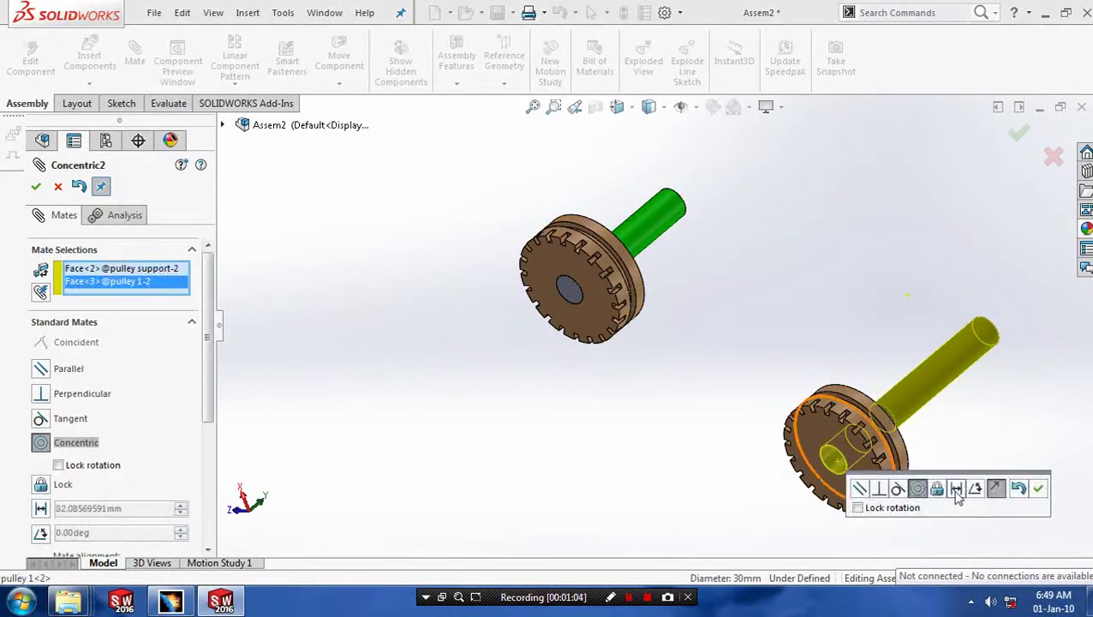
pyautogui.click(1038, 489)
pyautogui.scroll(-5, 971, 478)
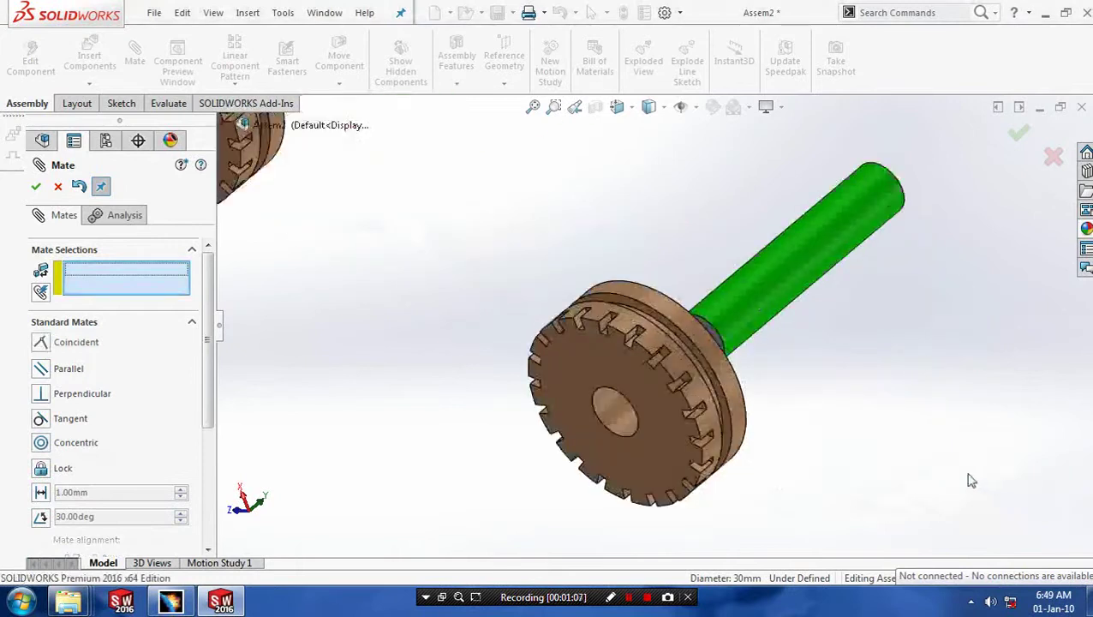
pyautogui.moveTo(851, 446); pyautogui.dragTo(820, 447, button='middle')
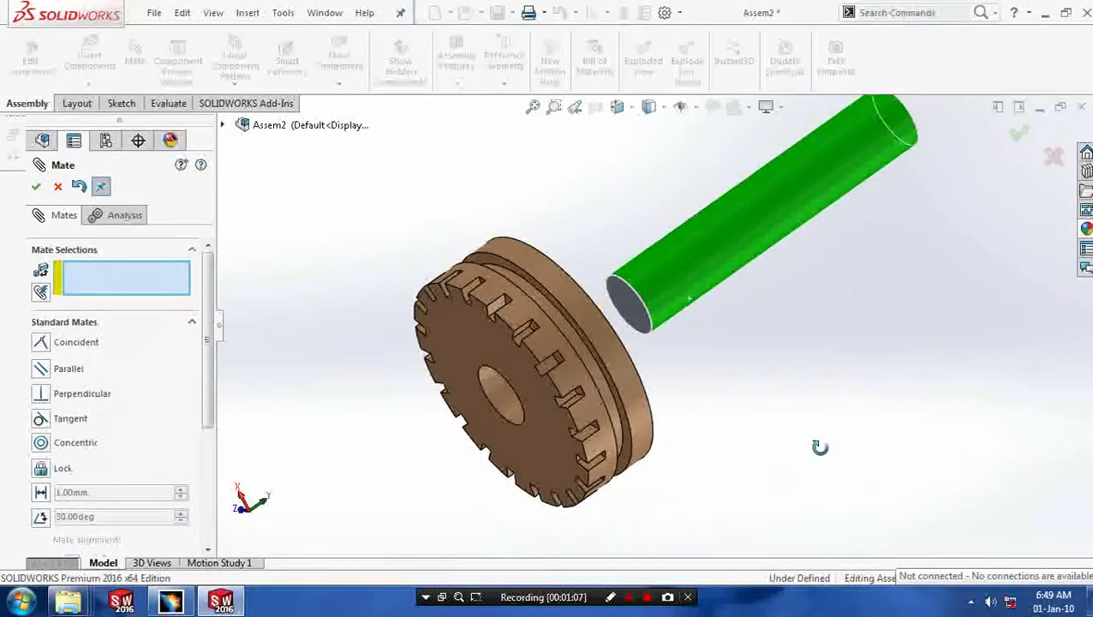
pyautogui.click(638, 310)
pyautogui.click(484, 414)
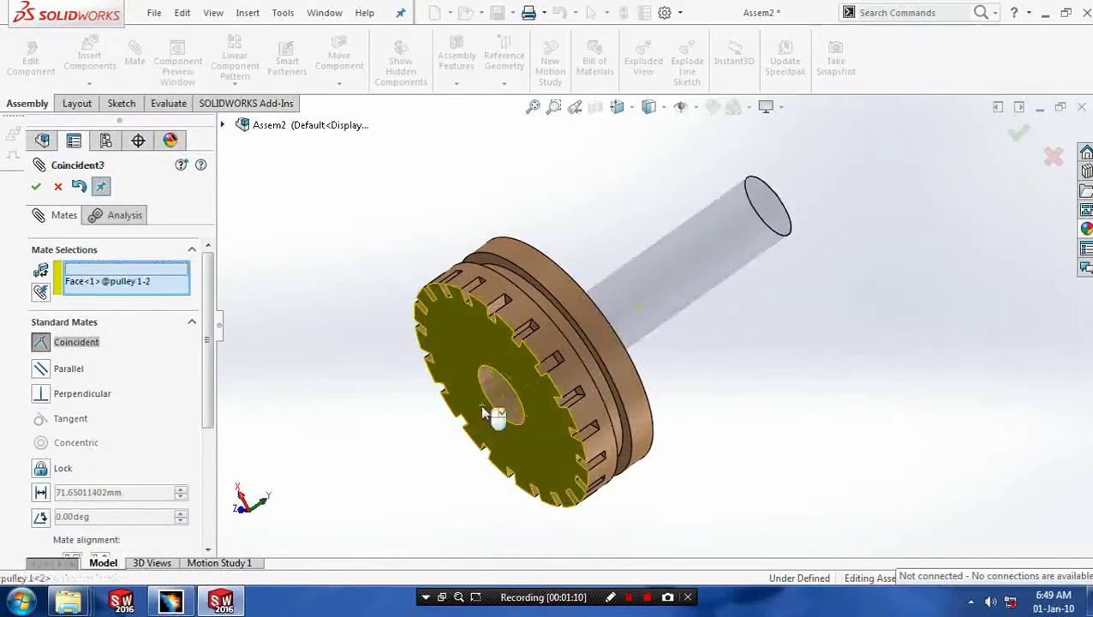
pyautogui.click(36, 186)
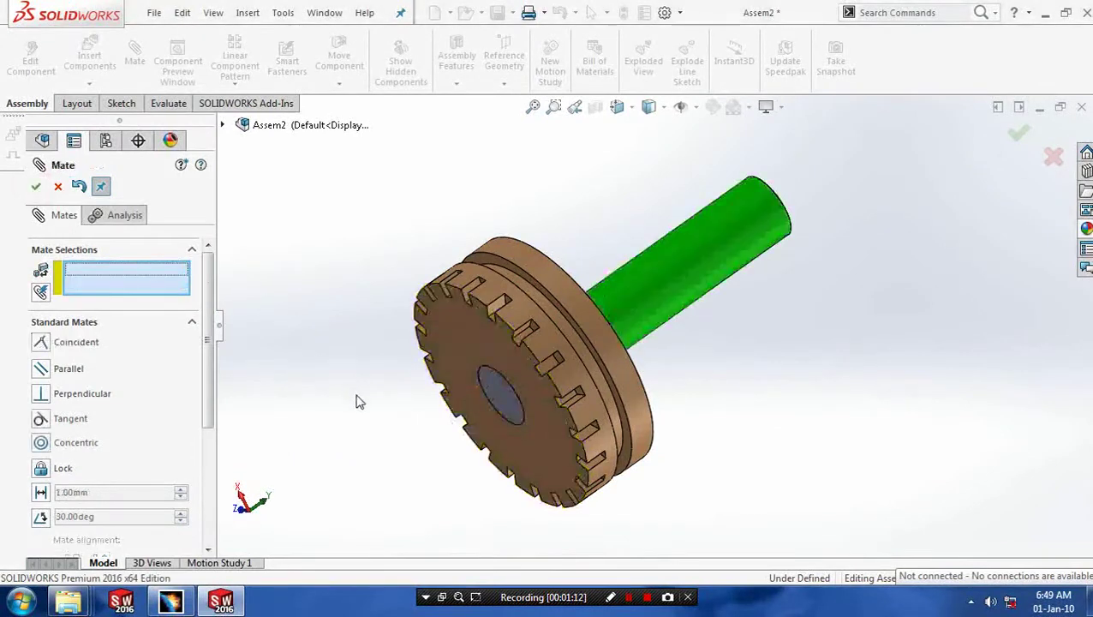
pyautogui.scroll(5, 427, 383)
pyautogui.scroll(-2, 429, 225)
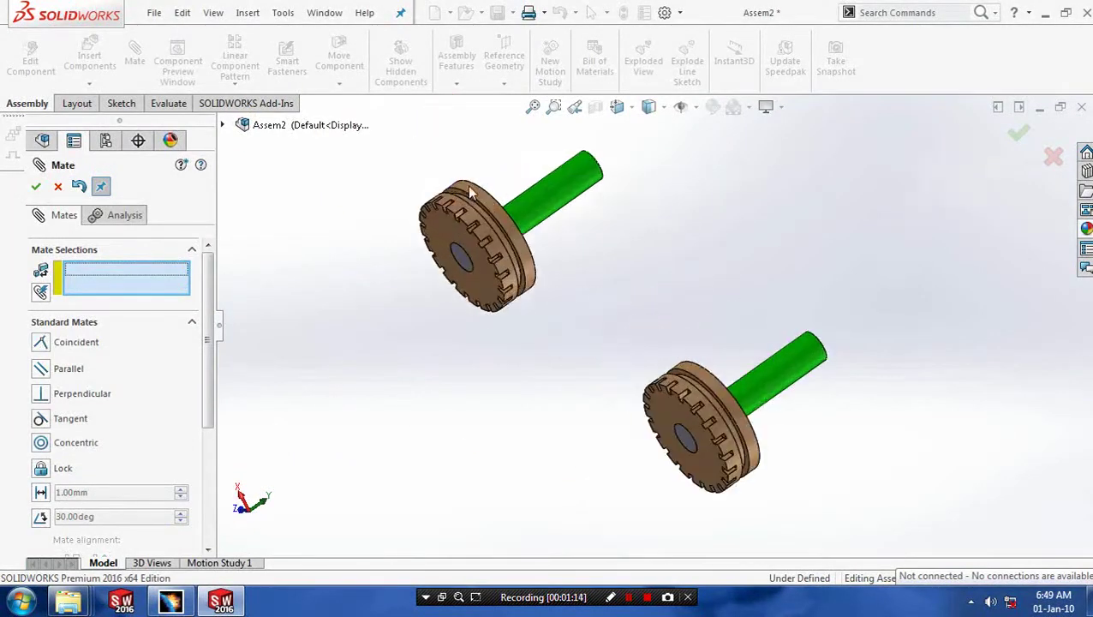
pyautogui.click(35, 187)
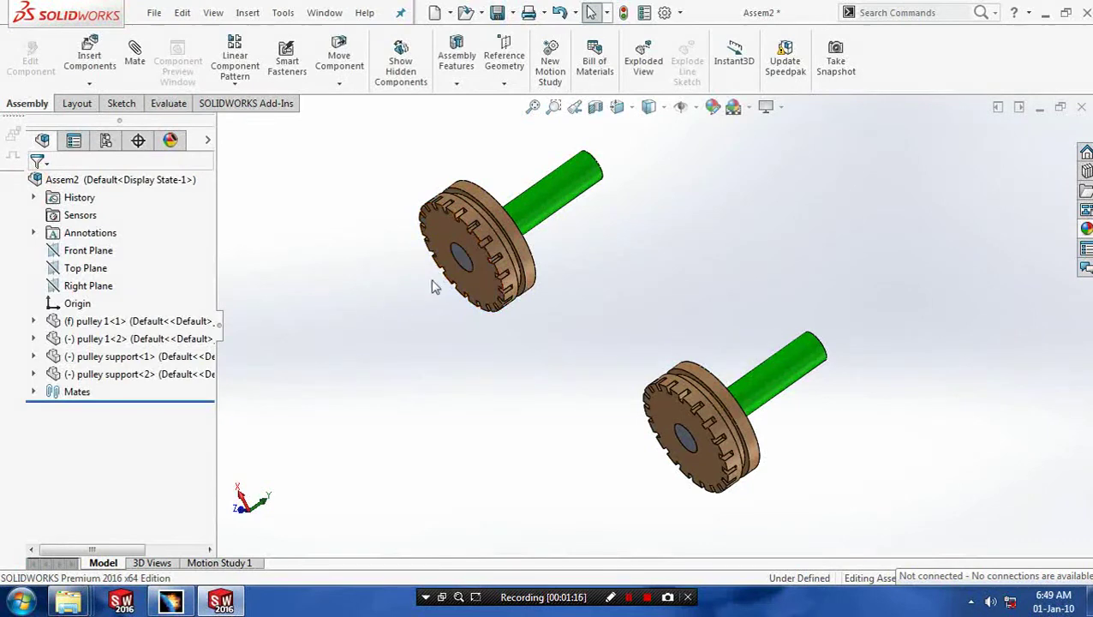
pyautogui.rightClick(190, 320)
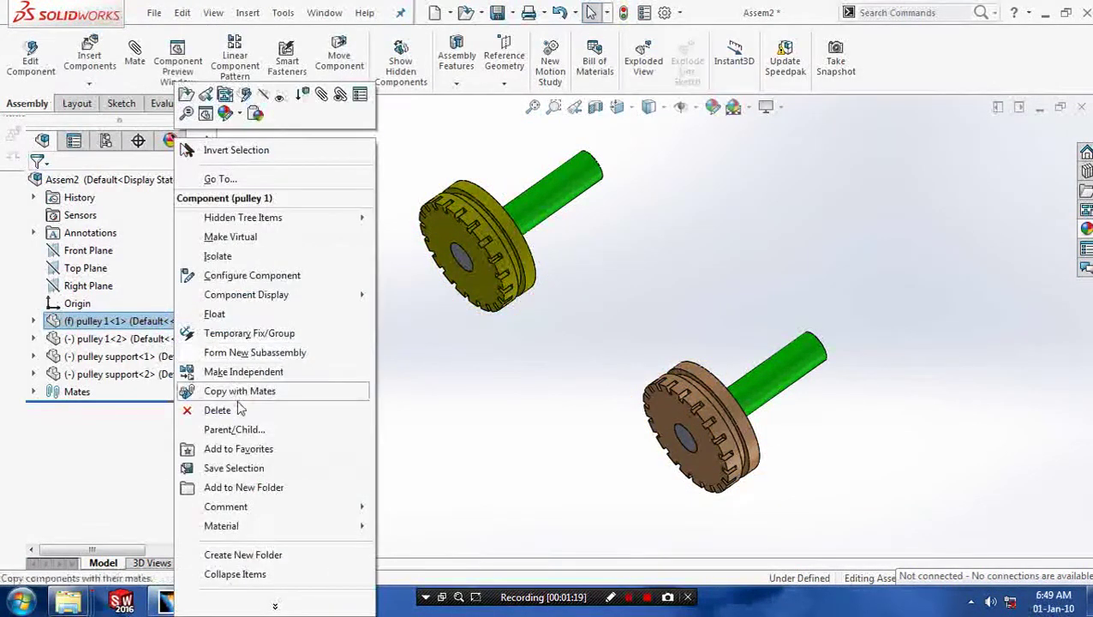
# Step: Float the upper pulley 1<1> and drag it to a new position
pyautogui.click(243, 313)
pyautogui.moveTo(506, 293)
pyautogui.mouseDown()
pyautogui.moveTo(518, 302)
pyautogui.moveTo(514, 275)
pyautogui.mouseUp()
pyautogui.moveTo(625, 343); pyautogui.dragTo(662, 313, button='middle')
pyautogui.moveTo(692, 423); pyautogui.dragTo(635, 254, button='middle')
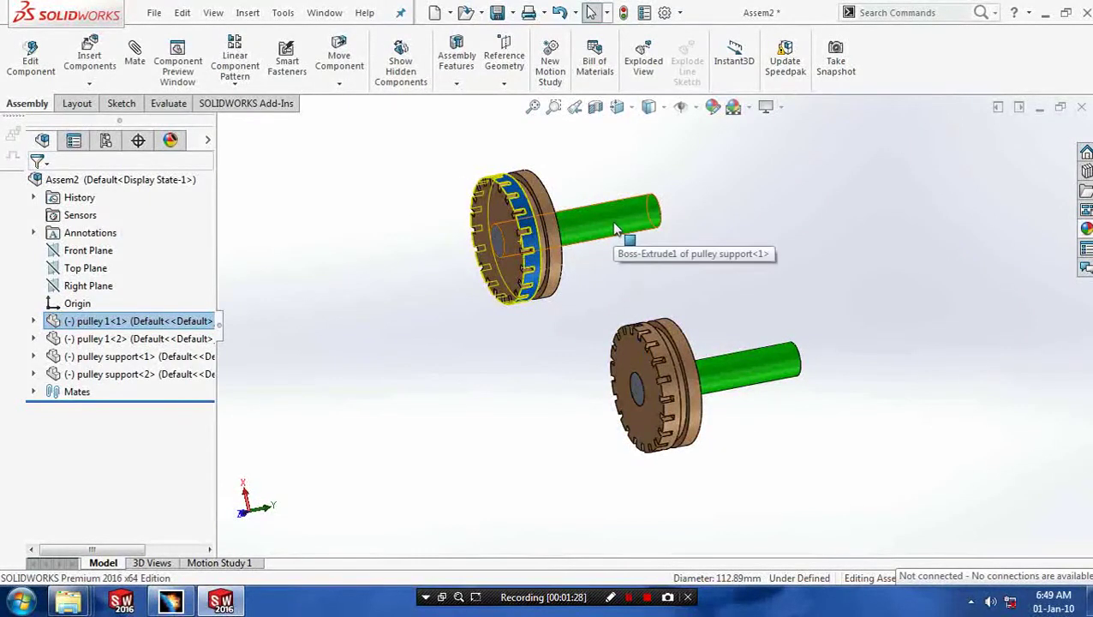
# Step: Fix both pulley support shafts so they can no longer be dragged
pyautogui.click(615, 229)
pyautogui.rightClick(629, 236)
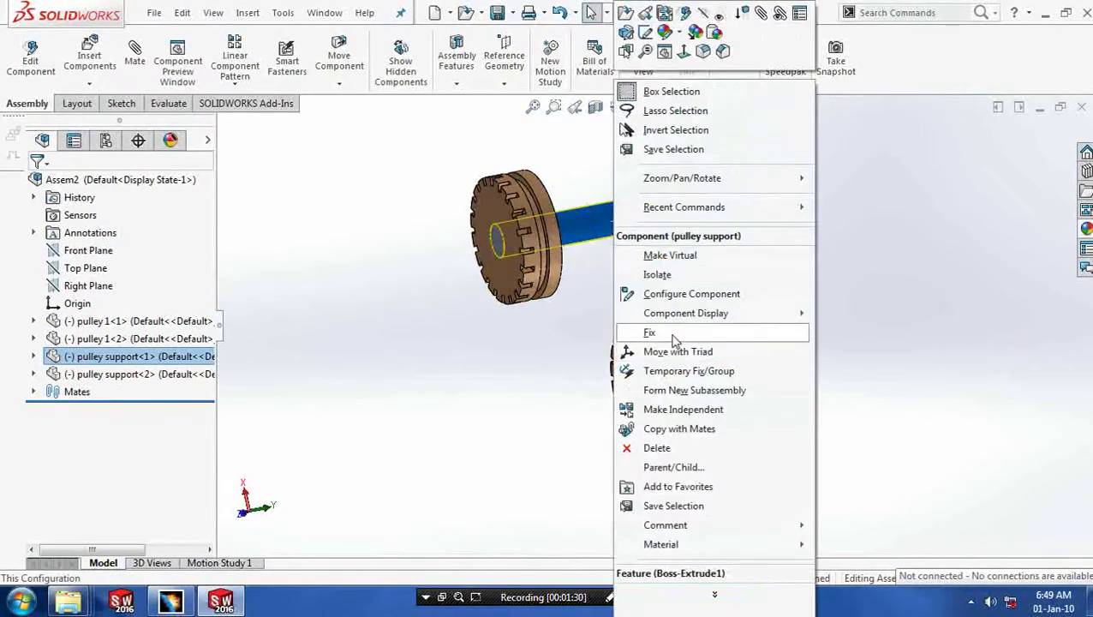
pyautogui.click(669, 333)
pyautogui.click(757, 363)
pyautogui.rightClick(757, 363)
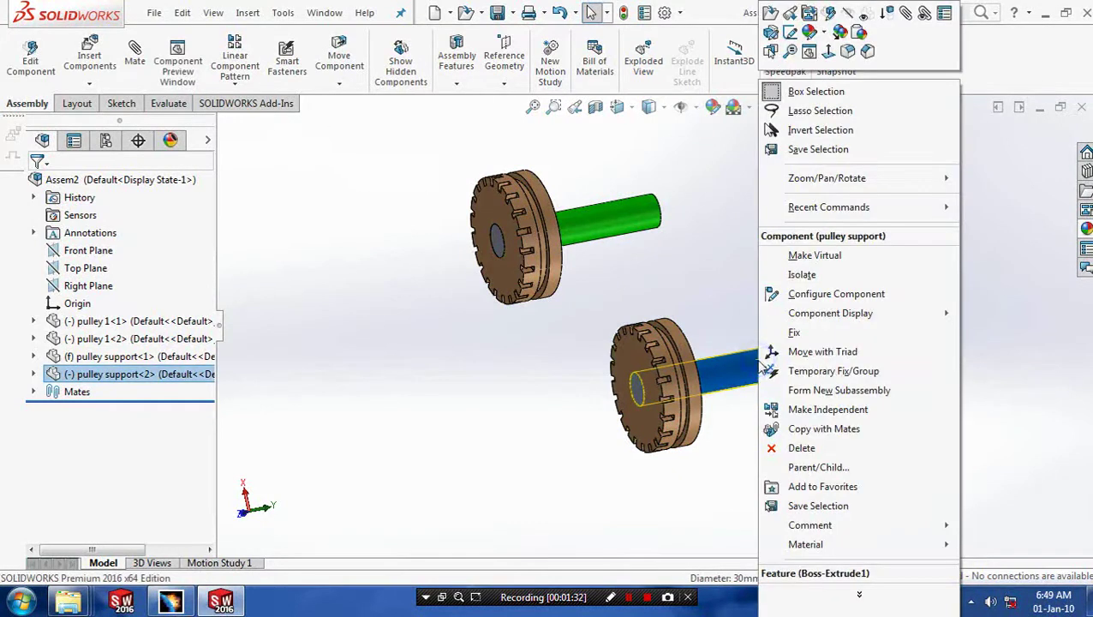
pyautogui.click(809, 334)
pyautogui.moveTo(793, 378); pyautogui.dragTo(707, 390, button='middle')
pyautogui.click(707, 392)
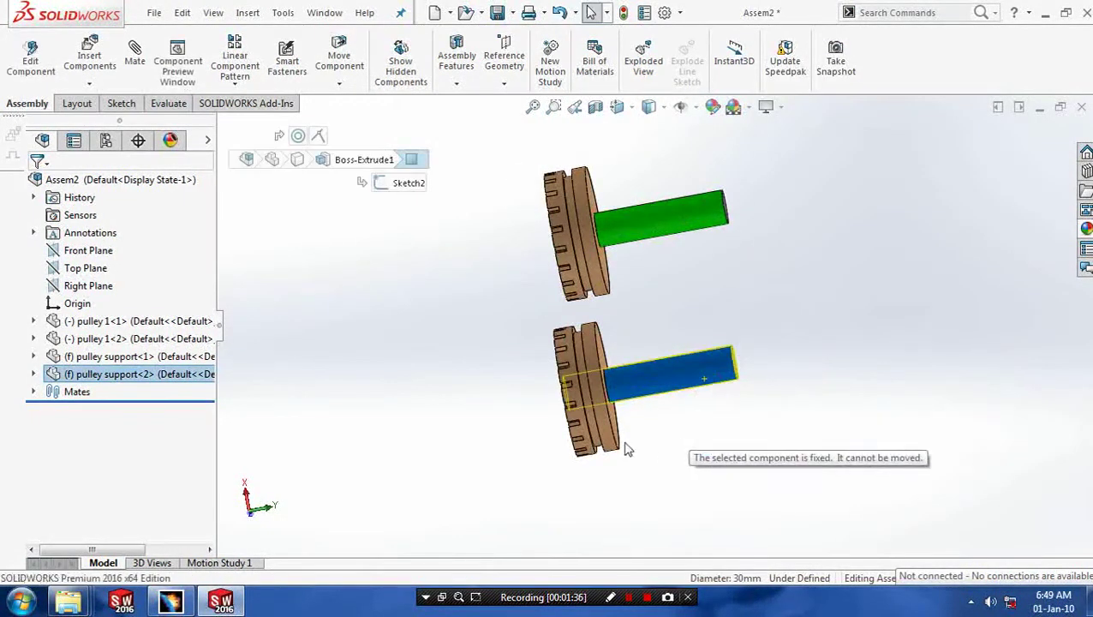
pyautogui.moveTo(512, 386); pyautogui.dragTo(962, 514, button='middle')
pyautogui.click(593, 351)
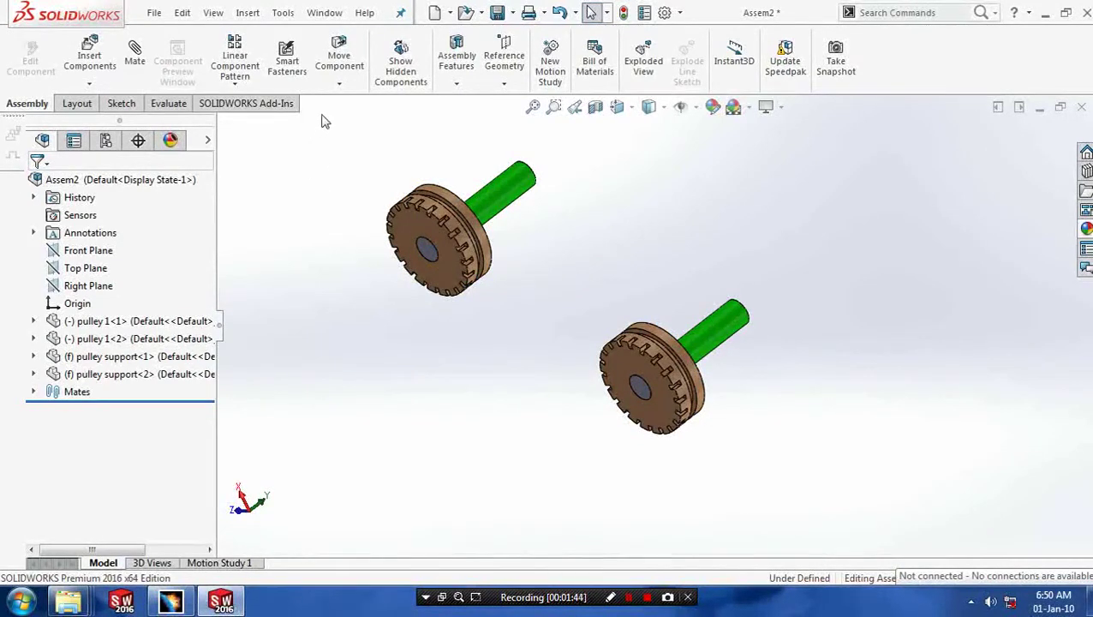
# Step: Add a Belt/Chain feature around both pulley grooves, creating the 912.81mm Belt1
pyautogui.click(455, 86)
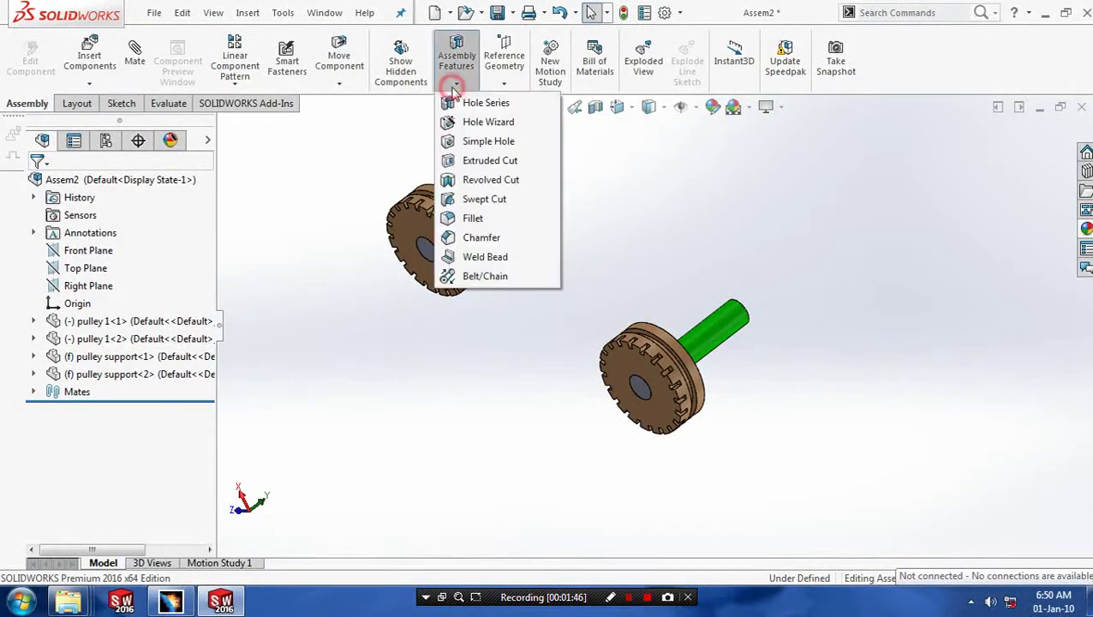
pyautogui.click(489, 276)
pyautogui.scroll(1, 492, 278)
pyautogui.click(112, 325)
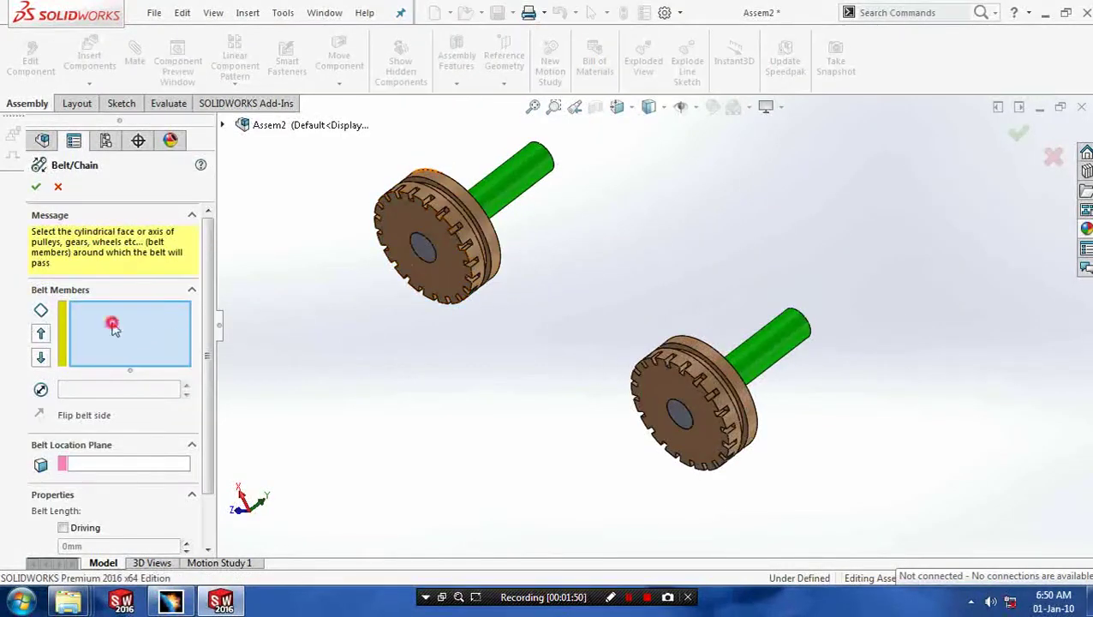
pyautogui.scroll(4, 514, 300)
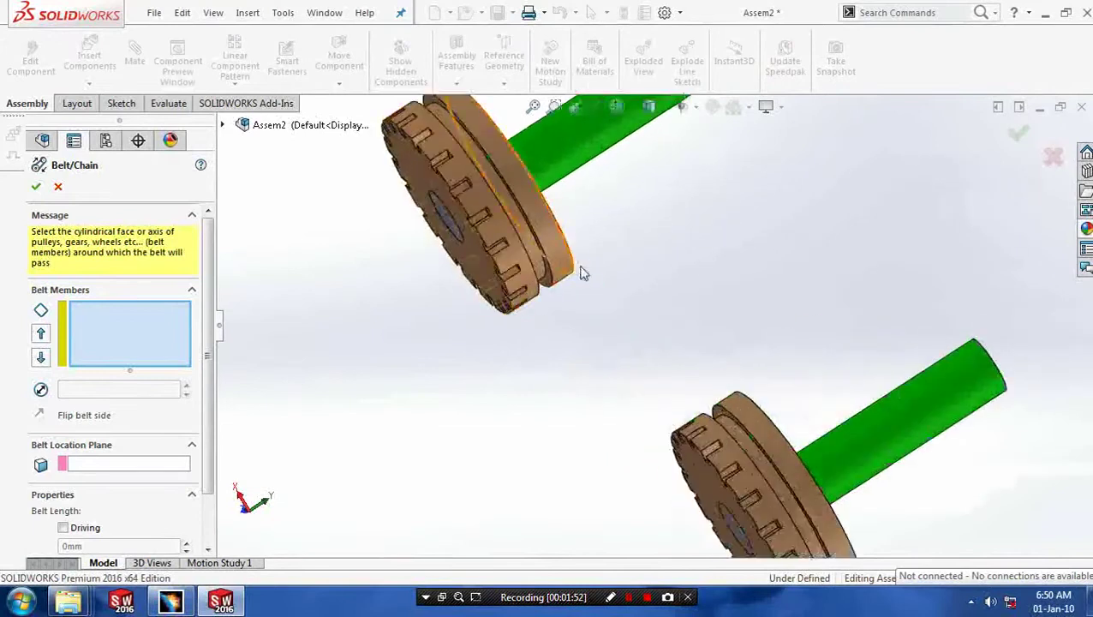
pyautogui.click(524, 283)
pyautogui.scroll(-5, 566, 344)
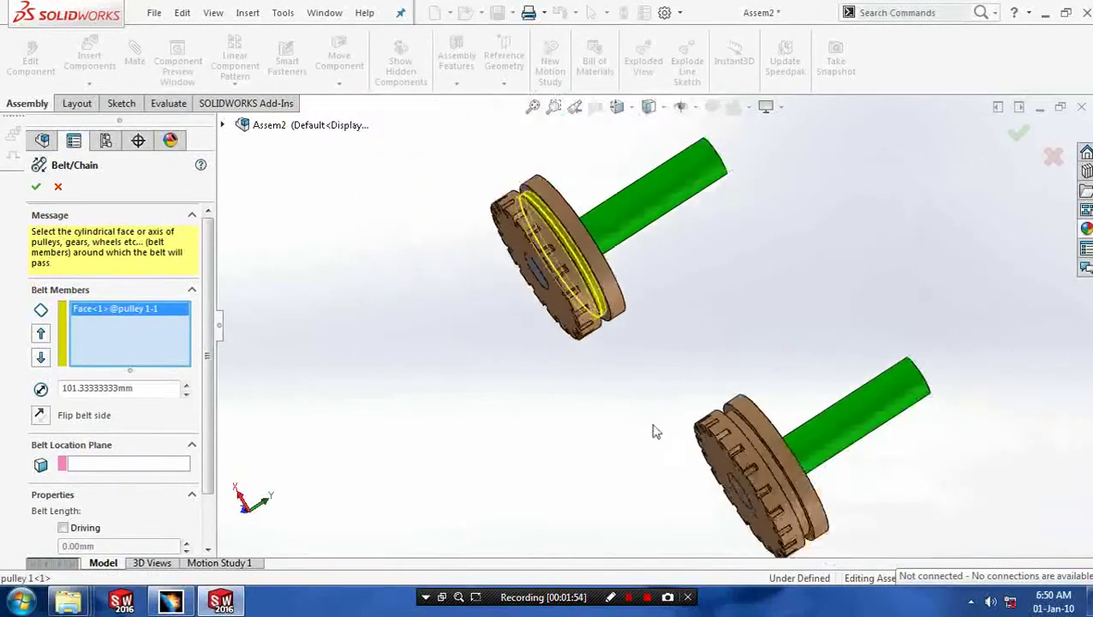
pyautogui.scroll(5, 775, 476)
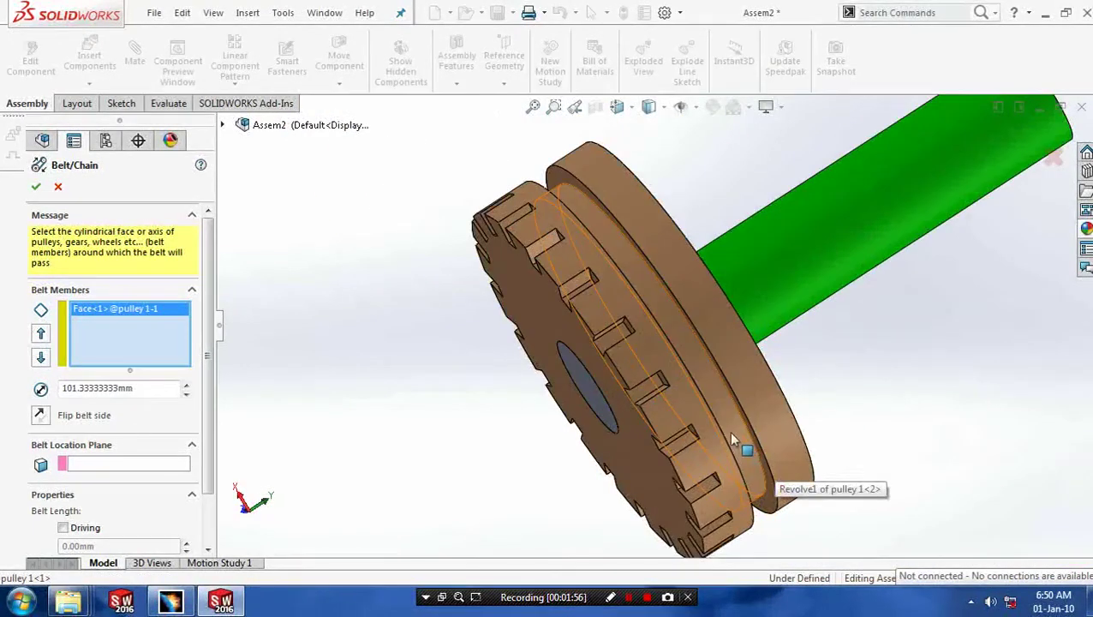
pyautogui.click(727, 429)
pyautogui.scroll(-5, 463, 364)
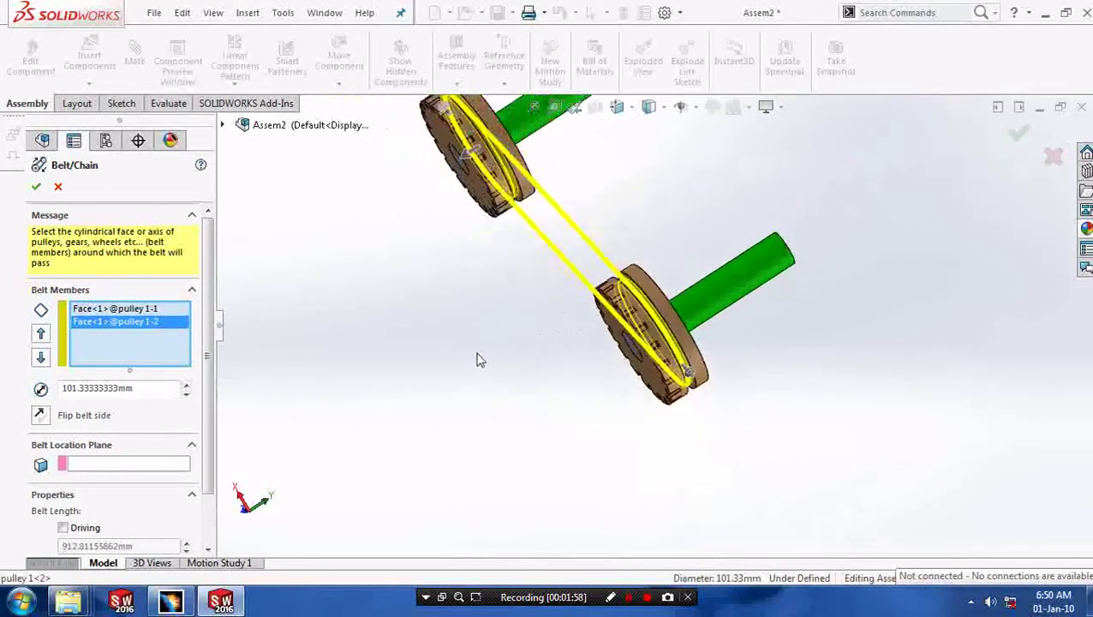
pyautogui.moveTo(579, 417); pyautogui.dragTo(624, 402, button='middle')
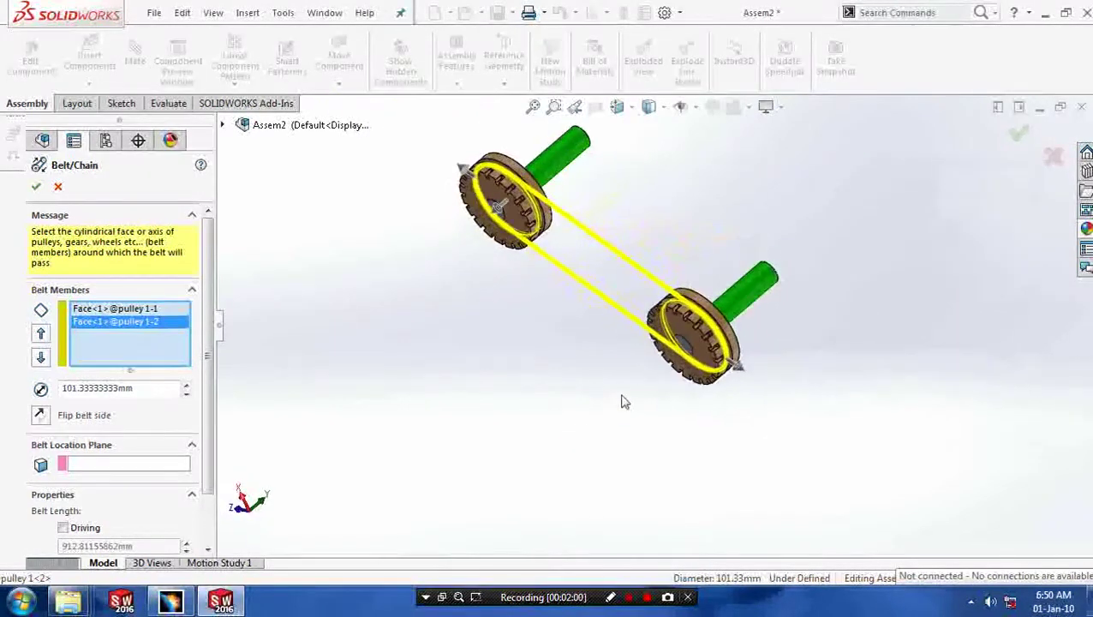
pyautogui.click(38, 188)
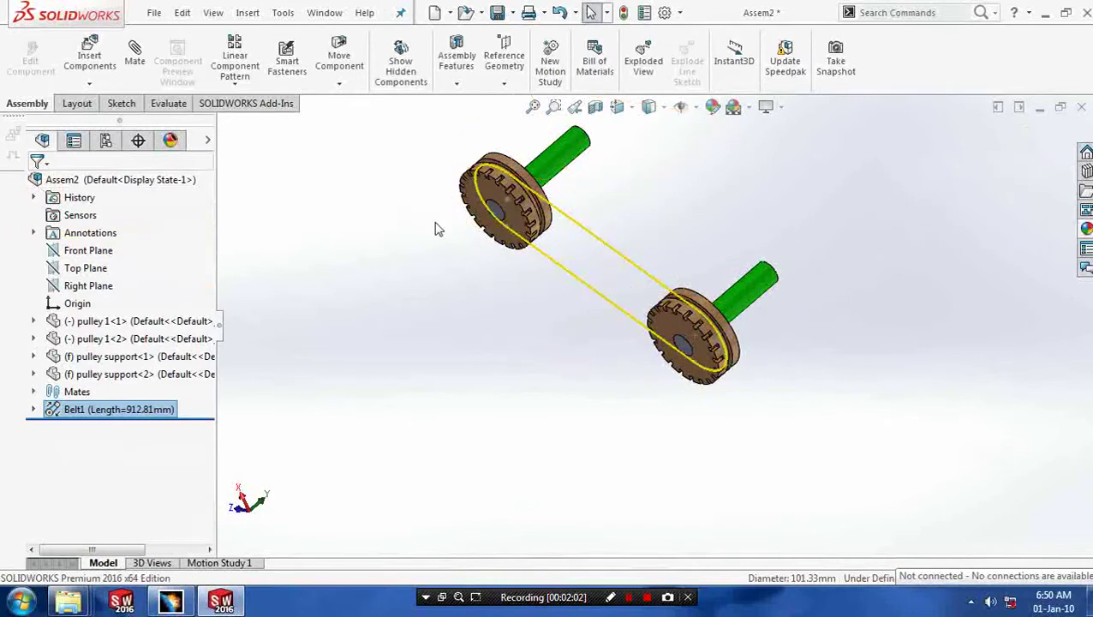
# Step: Edit Belt1's definition to enable Create belt part and confirm it
pyautogui.scroll(2, 611, 214)
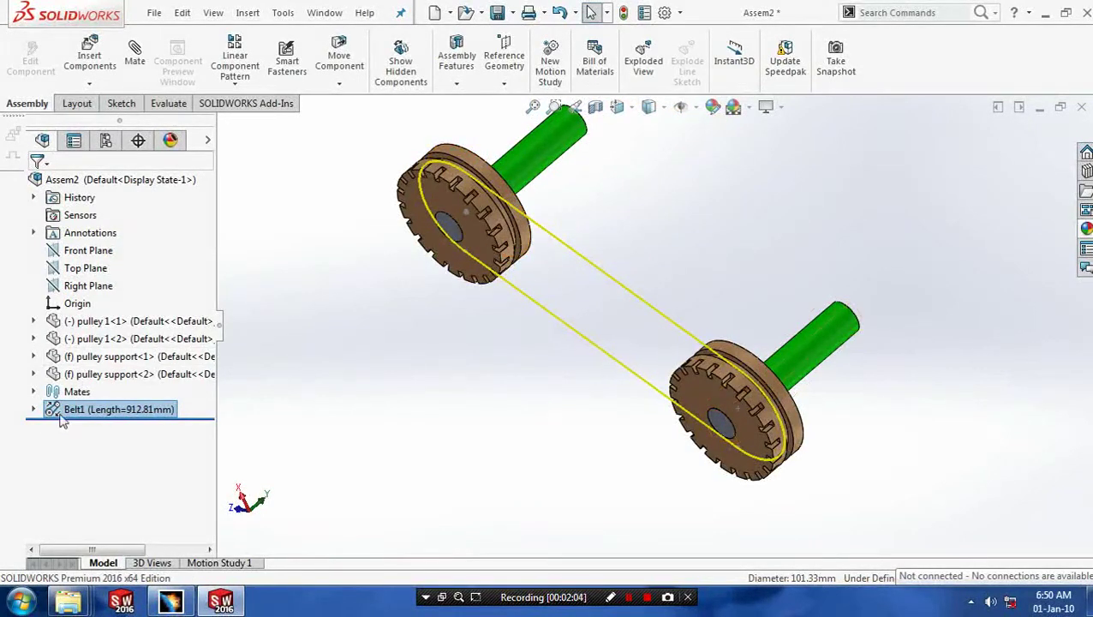
pyautogui.click(33, 410)
pyautogui.rightClick(93, 411)
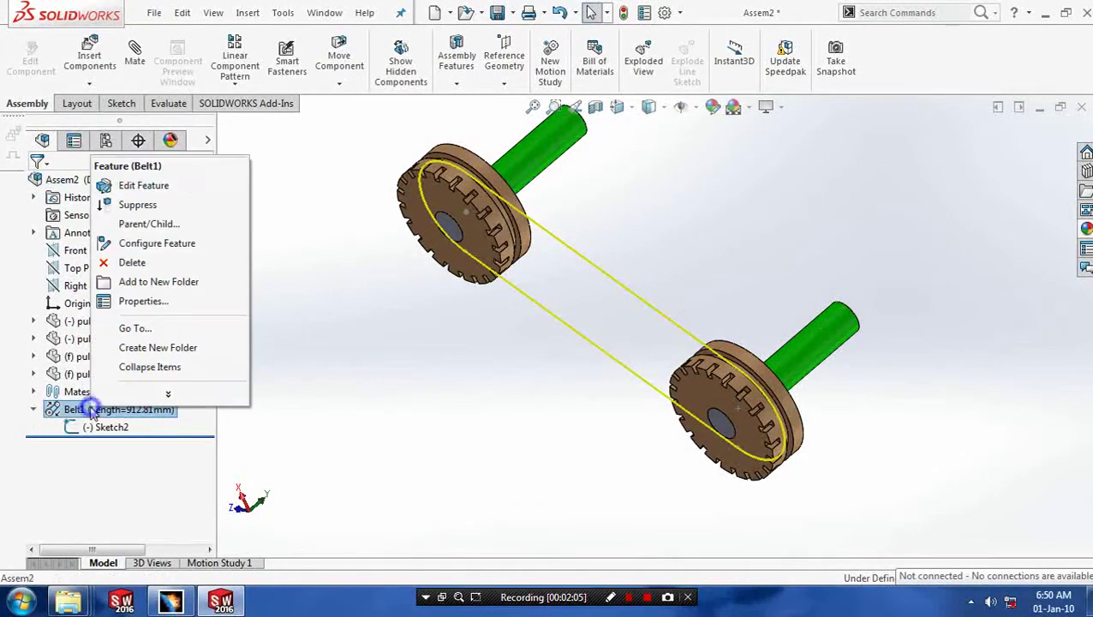
pyautogui.click(142, 187)
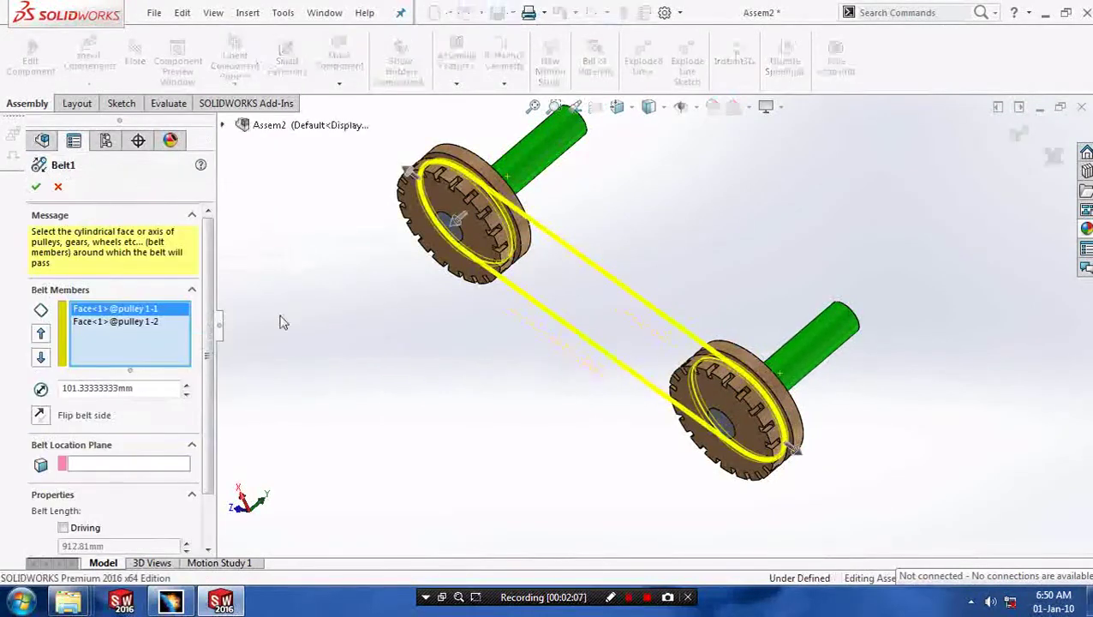
pyautogui.scroll(-2, 206, 344)
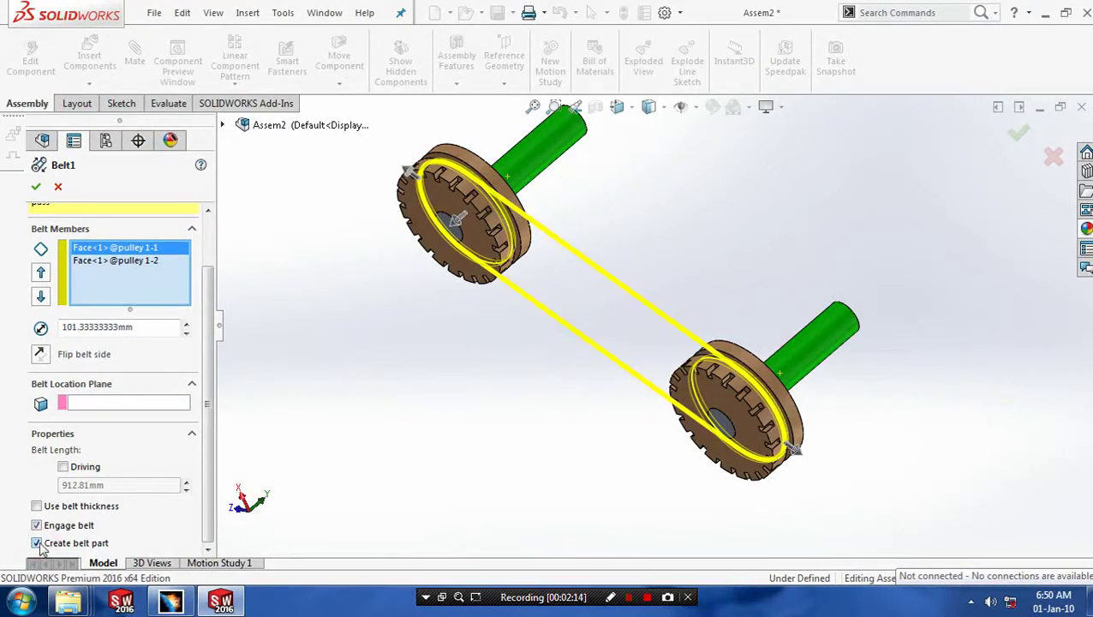
pyautogui.click(37, 187)
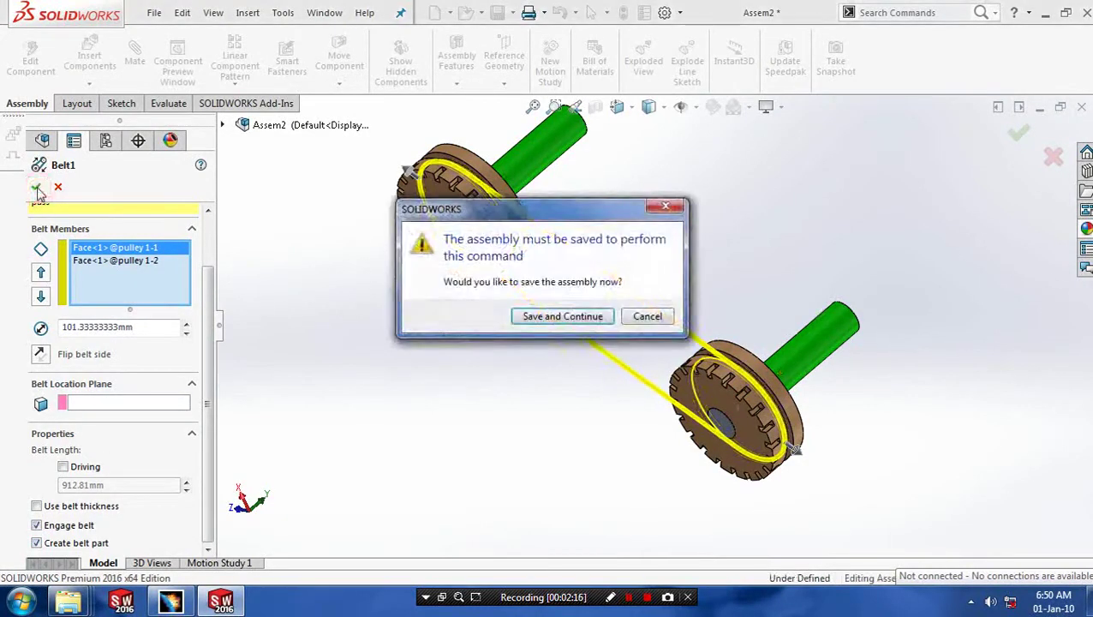
# Step: Save over Assem2.SLDASM, then expand the generated belt part in the tree
pyautogui.click(547, 315)
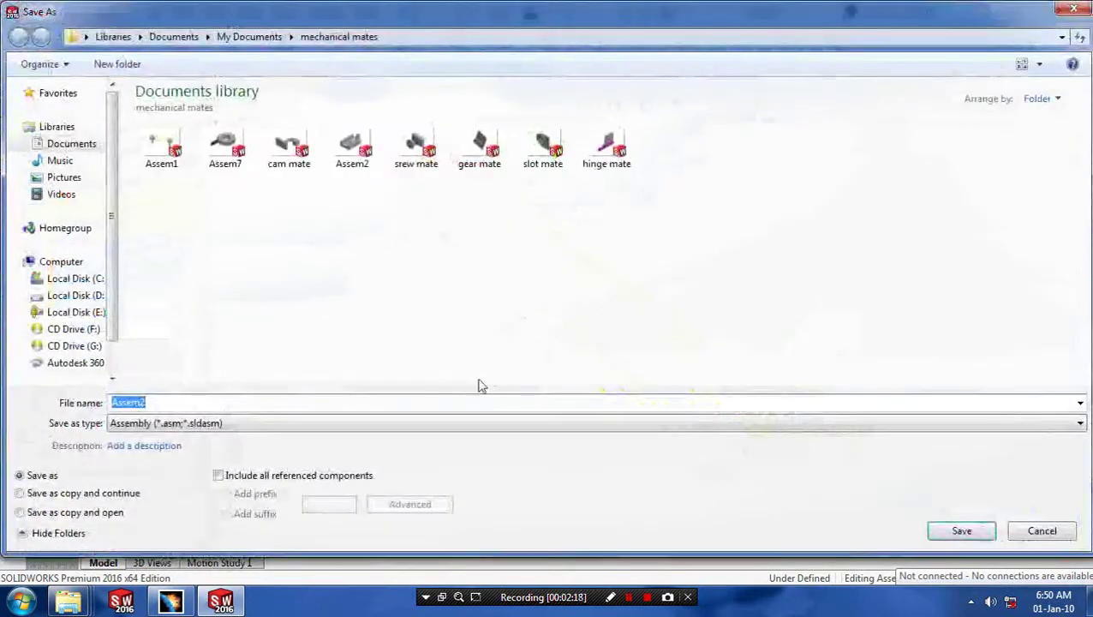
pyautogui.click(955, 531)
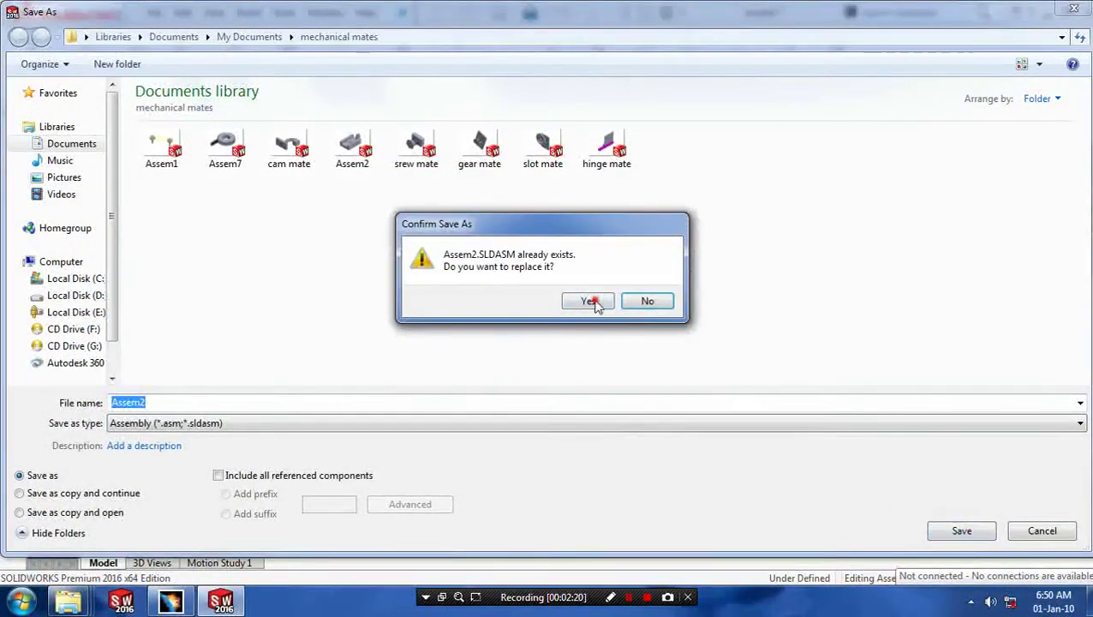
pyautogui.click(594, 301)
pyautogui.moveTo(558, 369); pyautogui.dragTo(449, 348, button='middle')
pyautogui.click(51, 445)
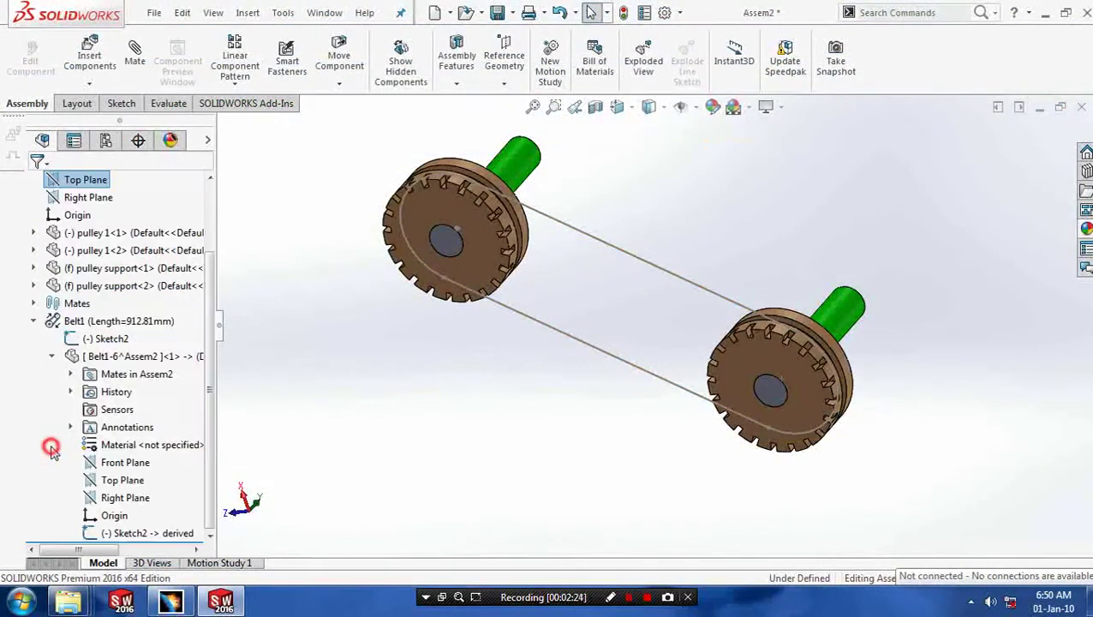
# Step: Edit the Belt1-6^Assem2 belt part in the context of the assembly
pyautogui.click(118, 357)
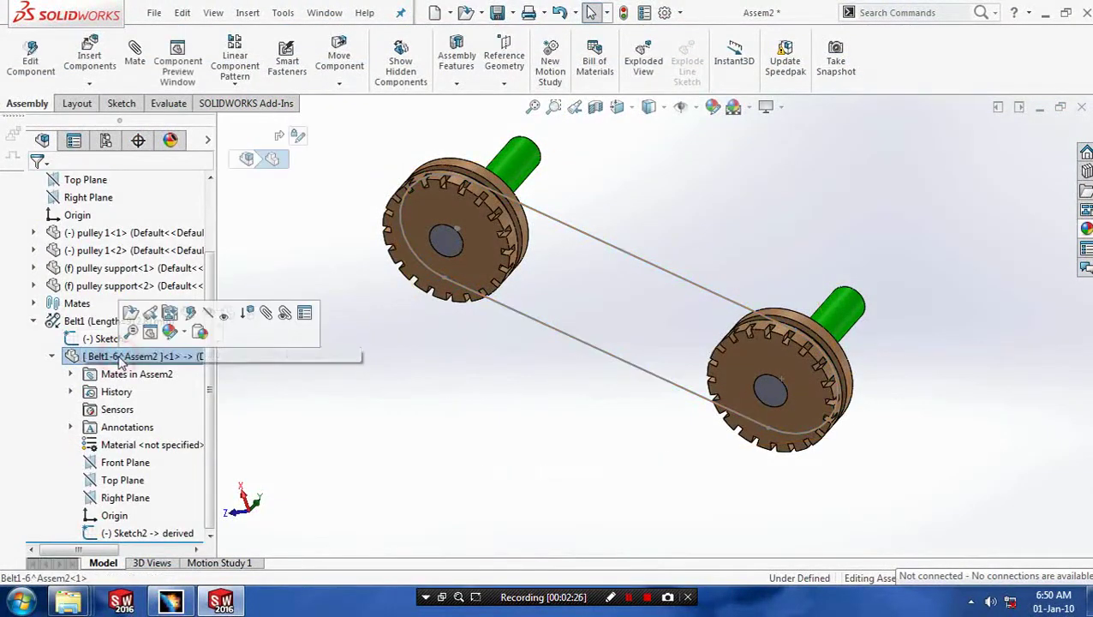
pyautogui.rightClick(120, 358)
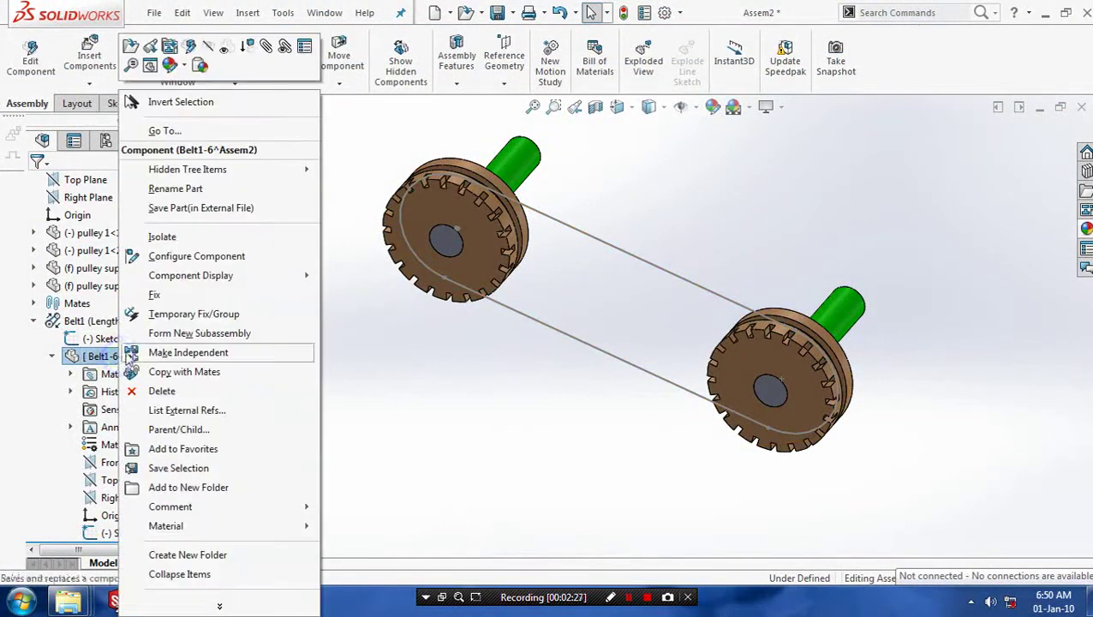
pyautogui.click(190, 51)
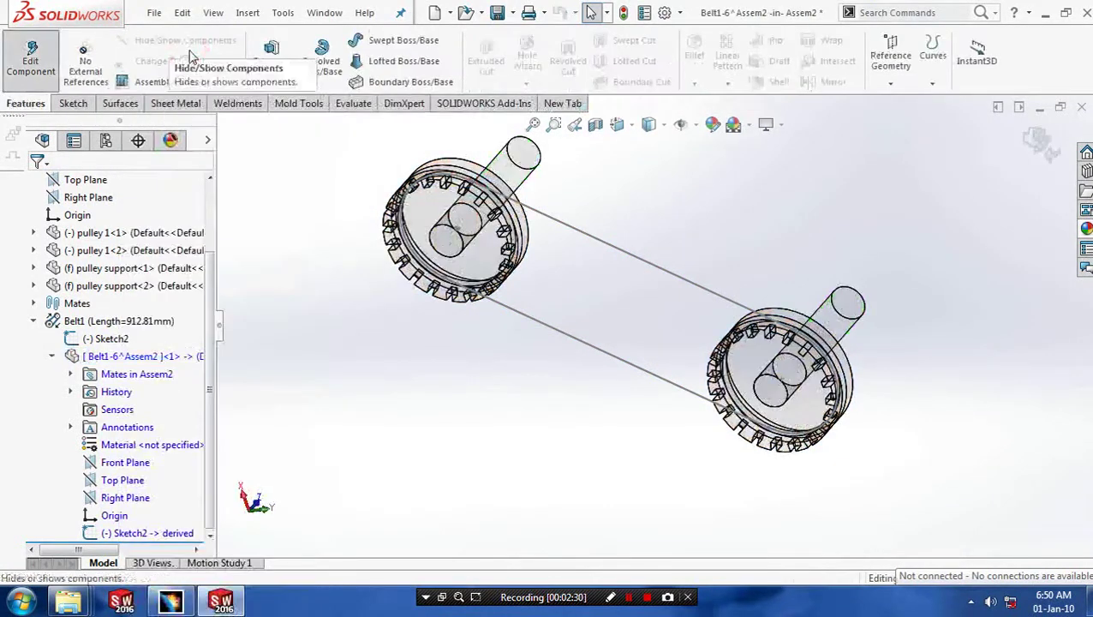
pyautogui.moveTo(583, 355); pyautogui.dragTo(621, 281, button='middle')
pyautogui.scroll(1, 211, 284)
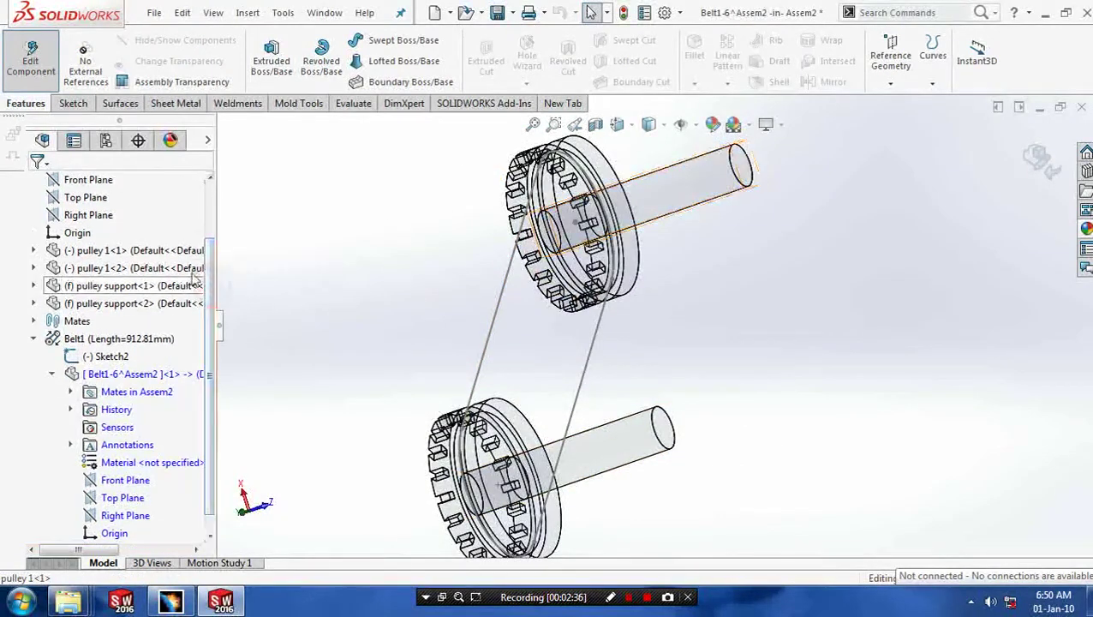
pyautogui.click(891, 84)
pyautogui.click(895, 103)
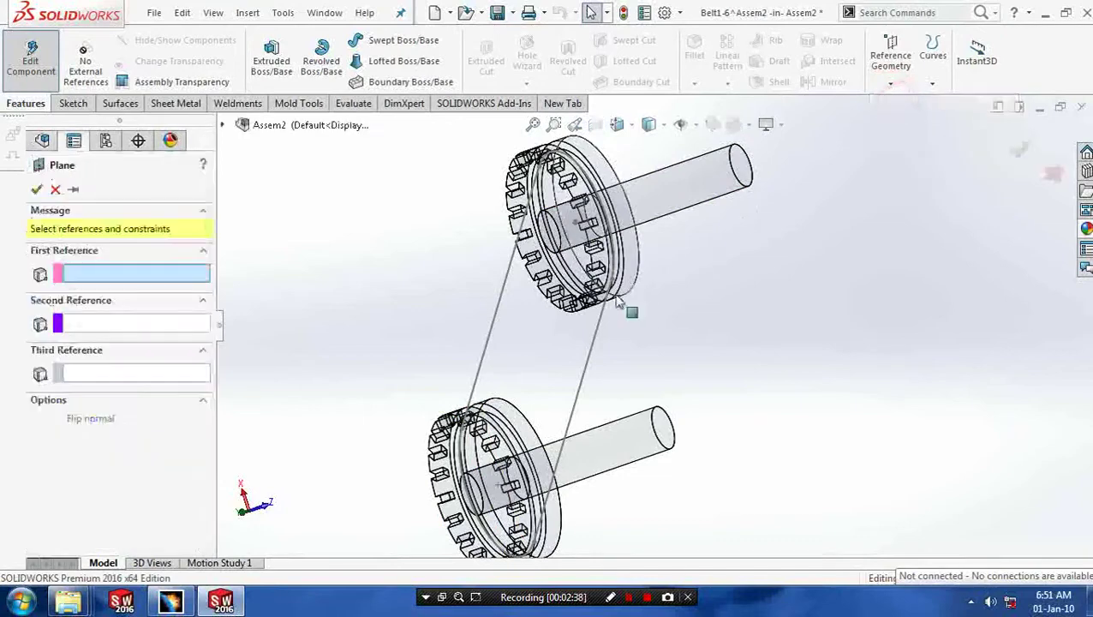
pyautogui.click(500, 336)
pyautogui.moveTo(500, 335)
pyautogui.mouseDown(button='middle')
pyautogui.moveTo(545, 347)
pyautogui.moveTo(517, 409)
pyautogui.moveTo(505, 391)
pyautogui.mouseUp(button='middle')
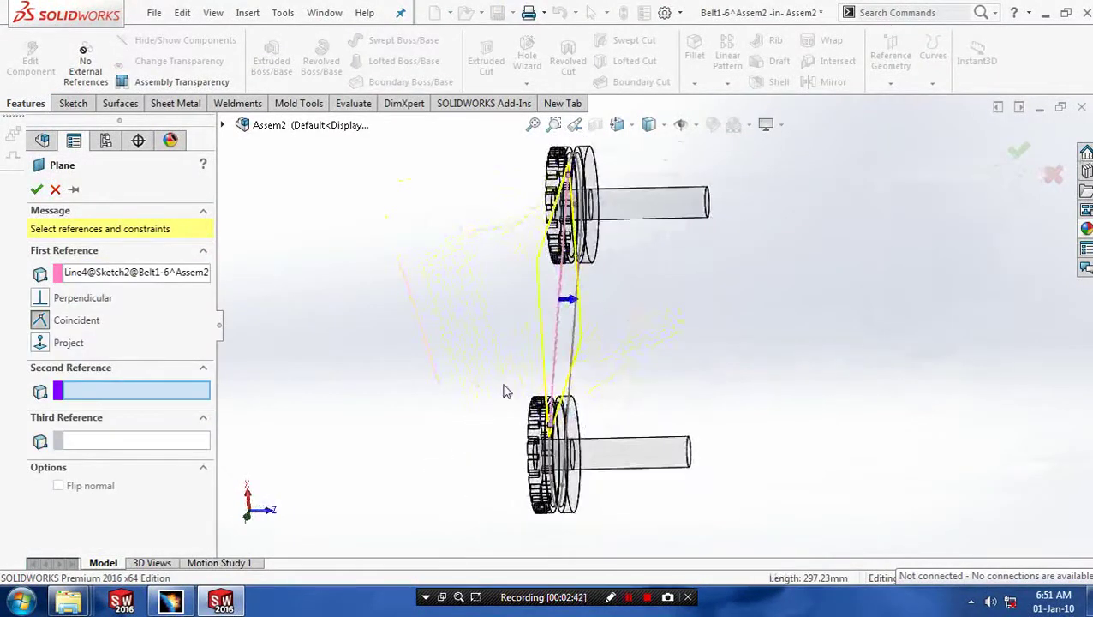
pyautogui.click(40, 298)
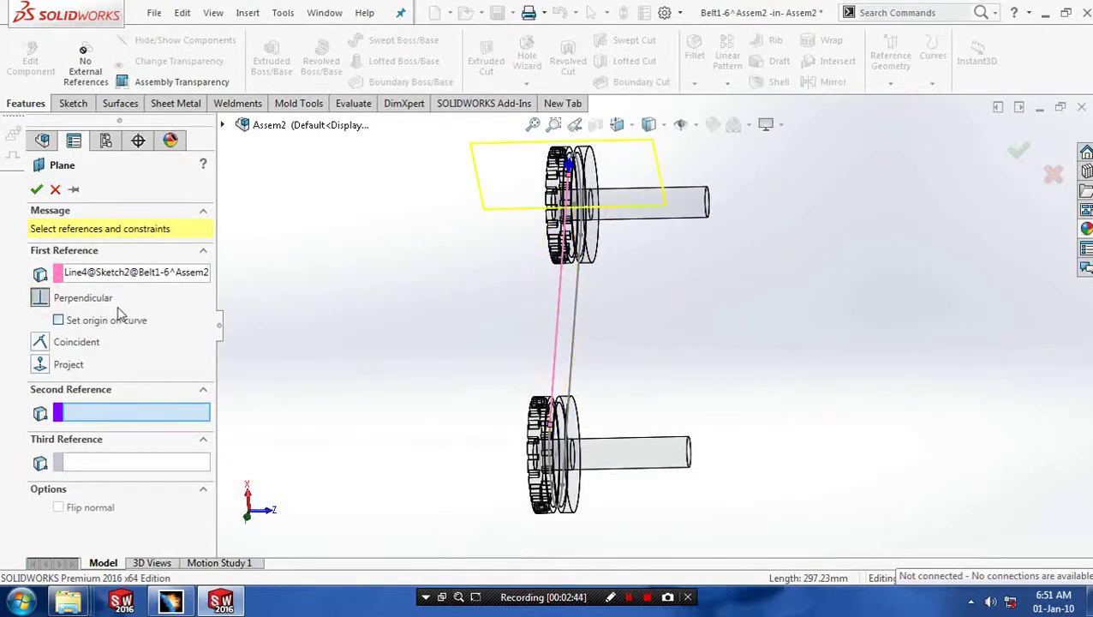
pyautogui.moveTo(653, 334); pyautogui.dragTo(463, 259, button='middle')
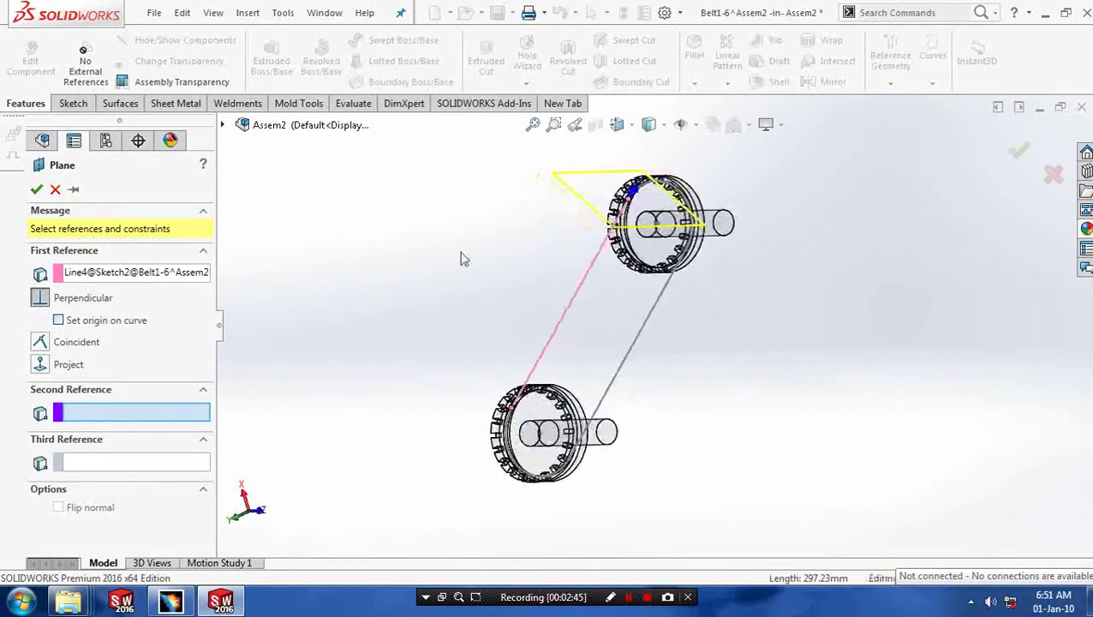
pyautogui.click(37, 191)
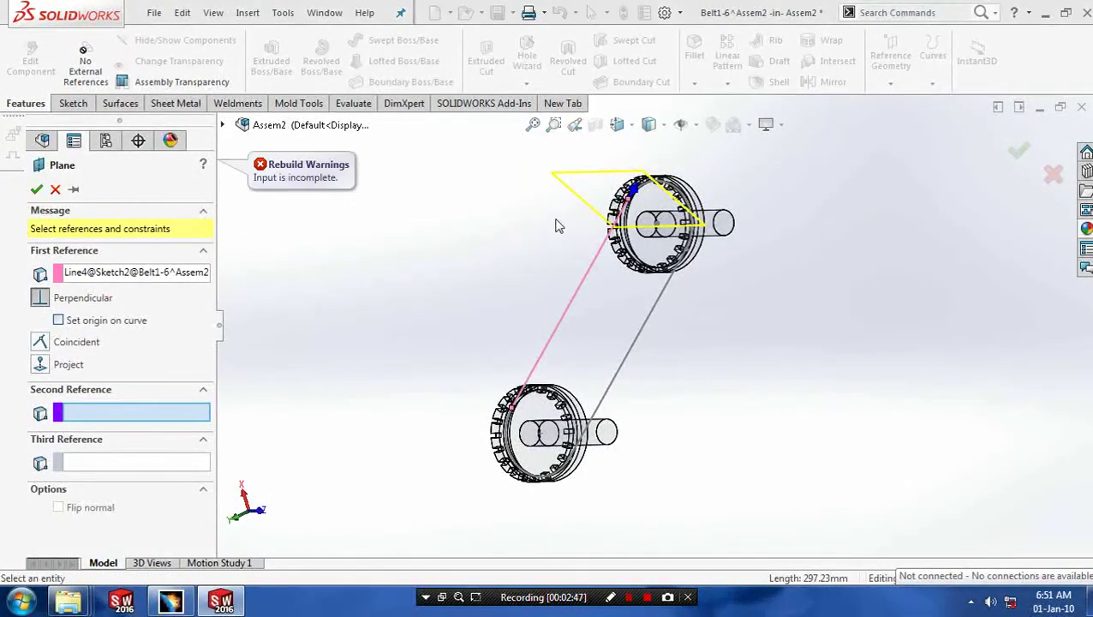
pyautogui.click(35, 189)
pyautogui.click(724, 227)
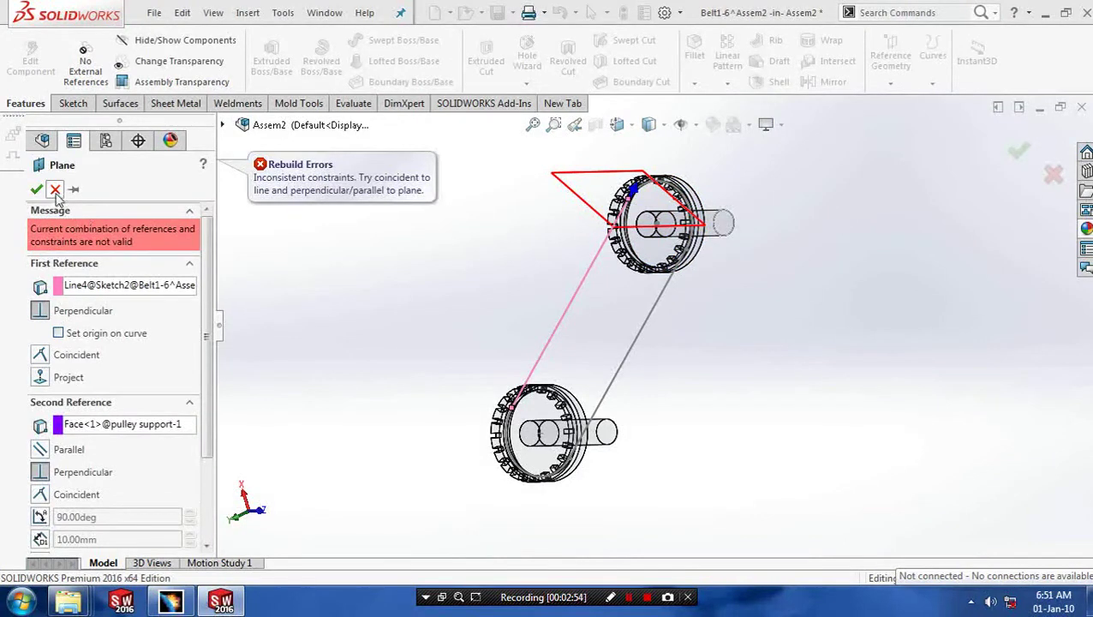
pyautogui.click(55, 190)
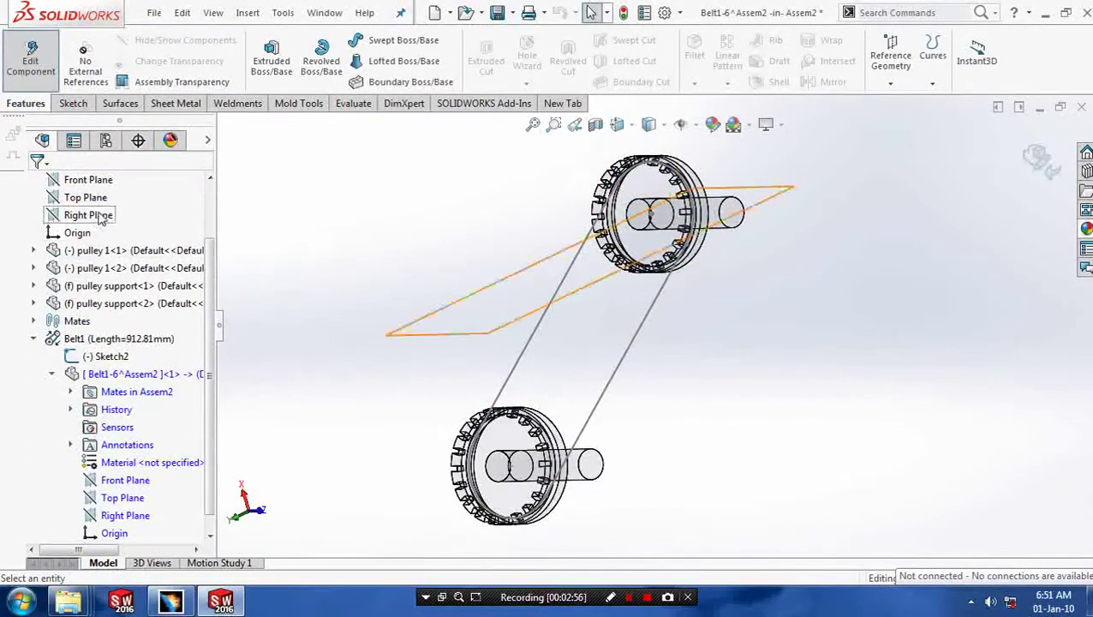
# Step: Try a reference plane from Front Plane and the belt line, then cancel it
pyautogui.click(88, 180)
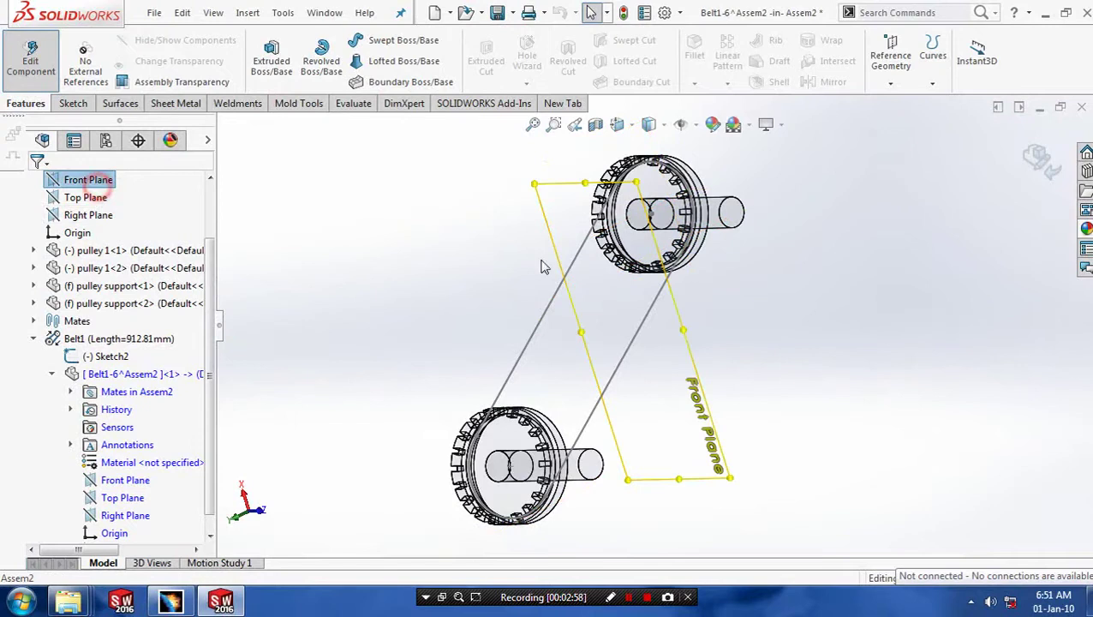
pyautogui.moveTo(780, 190); pyautogui.dragTo(715, 266, button='middle')
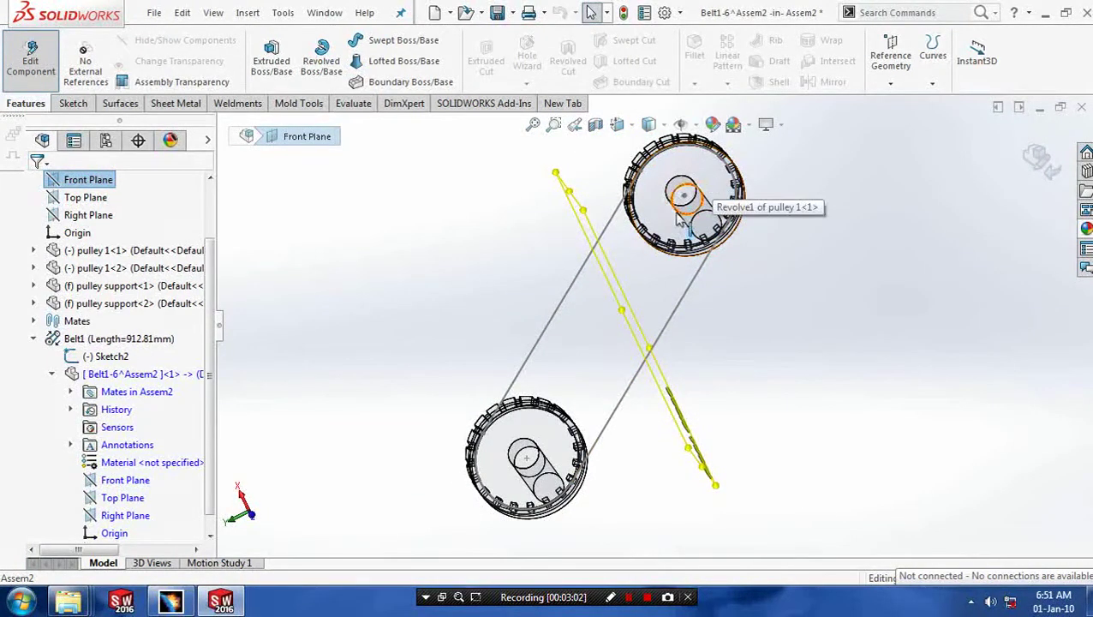
pyautogui.click(890, 85)
pyautogui.click(897, 100)
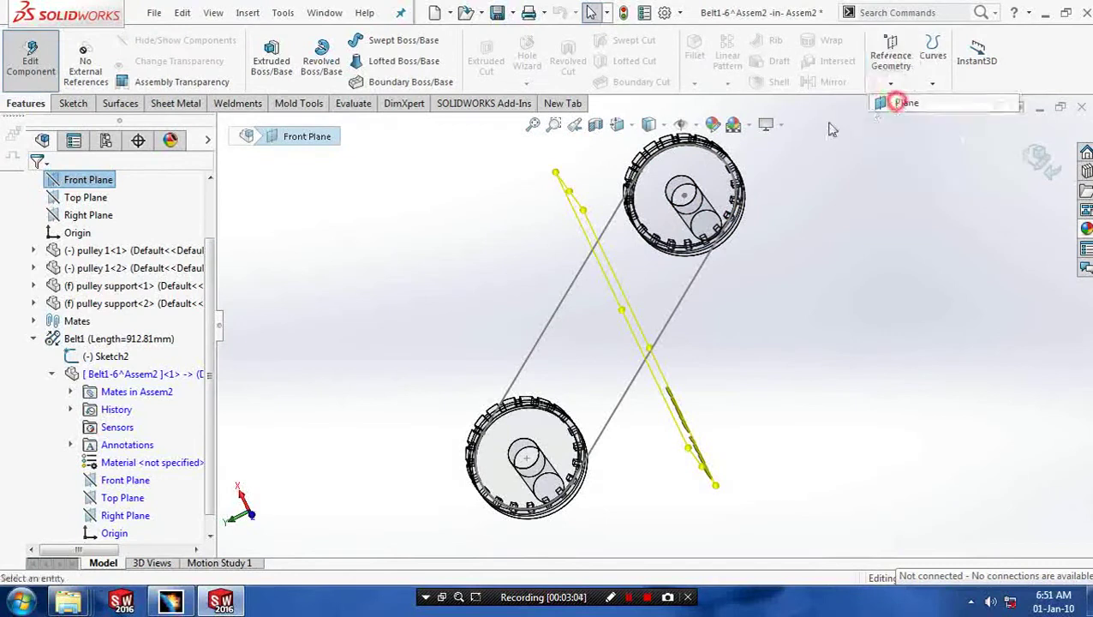
pyautogui.click(582, 273)
pyautogui.moveTo(591, 309); pyautogui.dragTo(368, 330, button='middle')
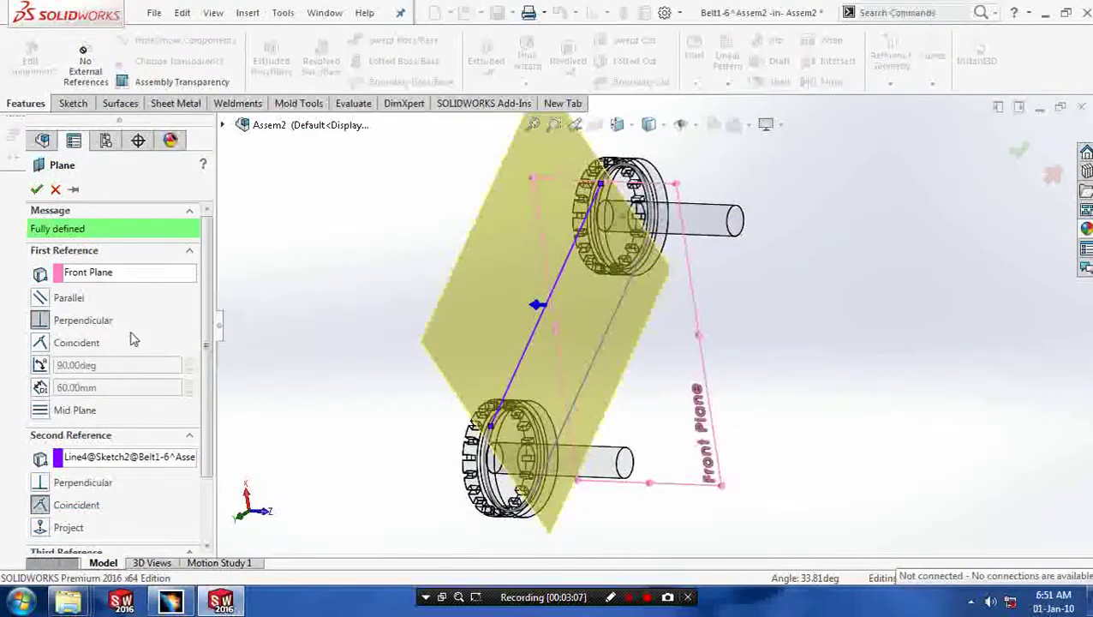
pyautogui.click(42, 300)
pyautogui.click(43, 334)
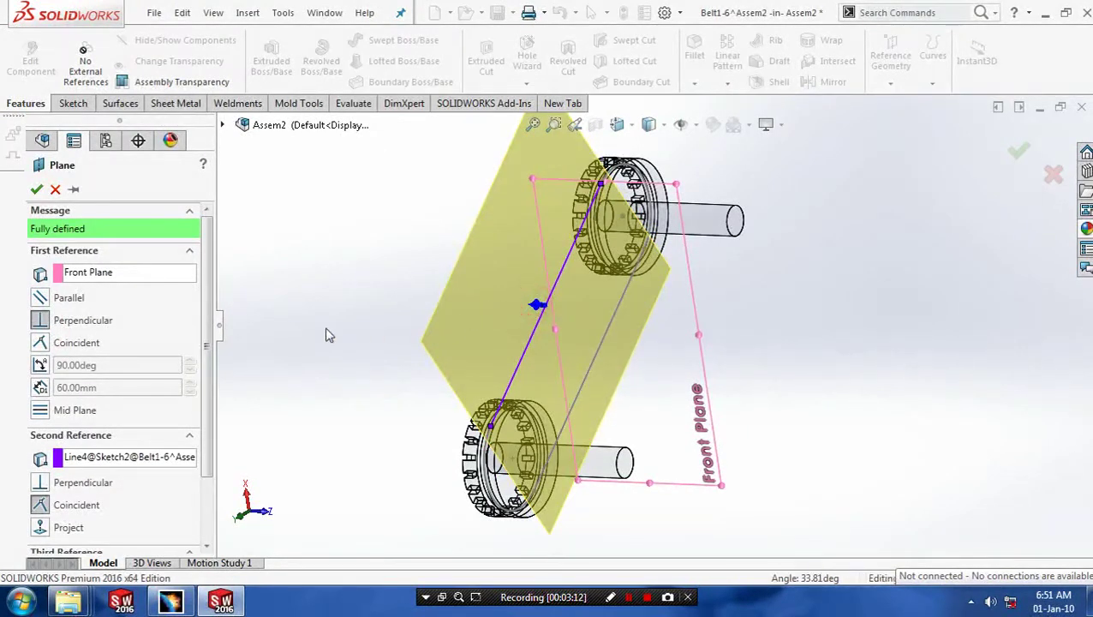
pyautogui.click(55, 190)
# Step: Create Plane1 through Point9 of Sketch2, perpendicular to Line4
pyautogui.moveTo(514, 325); pyautogui.dragTo(581, 400, button='middle')
pyautogui.click(891, 83)
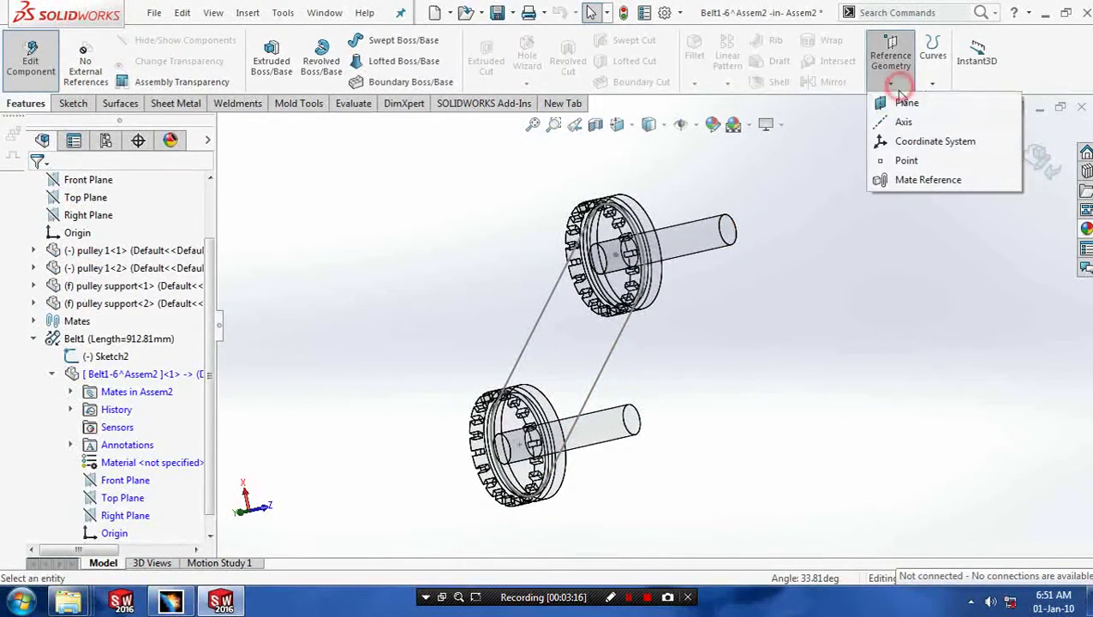
pyautogui.click(901, 106)
pyautogui.click(496, 403)
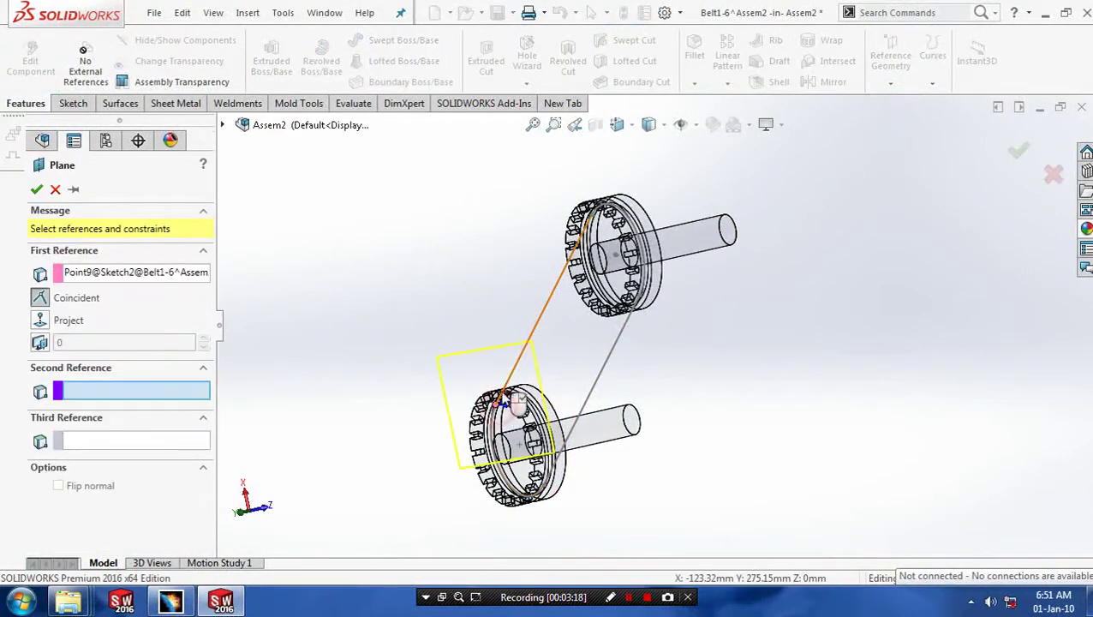
pyautogui.click(511, 375)
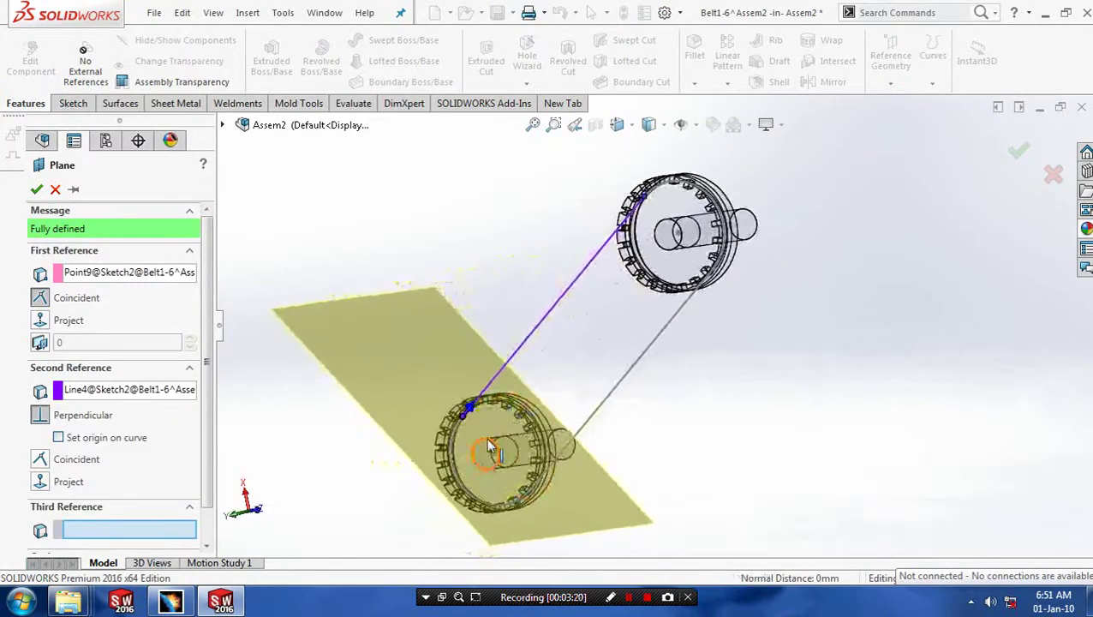
pyautogui.scroll(3, 497, 445)
pyautogui.click(36, 189)
pyautogui.scroll(-2, 419, 431)
pyautogui.moveTo(420, 432); pyautogui.dragTo(602, 293, button='middle')
pyautogui.scroll(2, 672, 321)
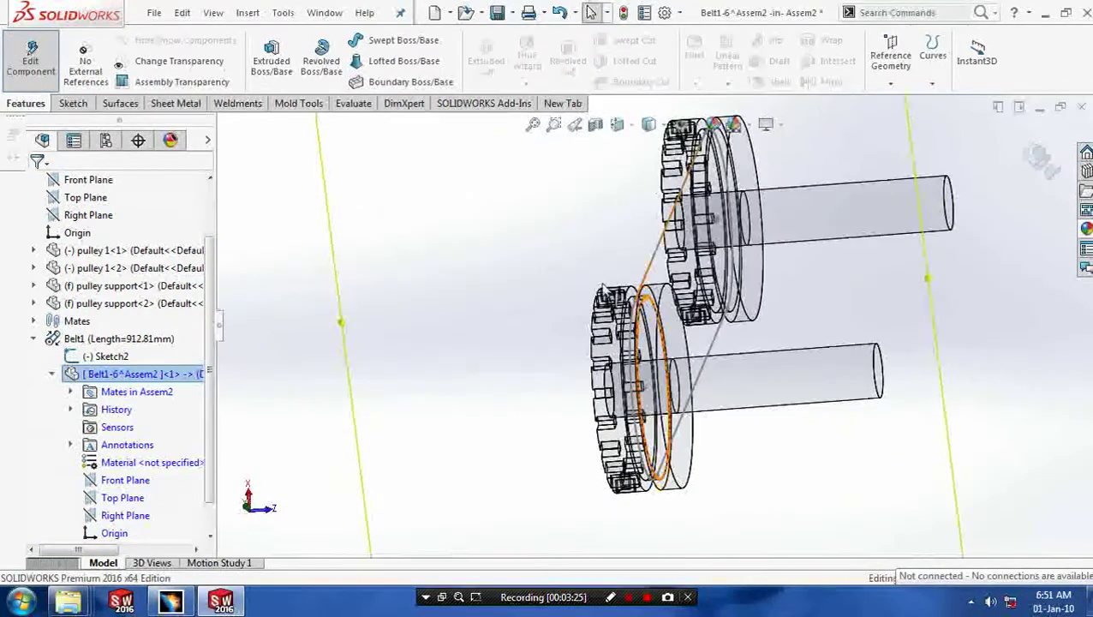
# Step: Draw a small closed four-line belt profile on the pulley rim at the belt path
pyautogui.click(72, 103)
pyautogui.click(362, 40)
pyautogui.click(374, 62)
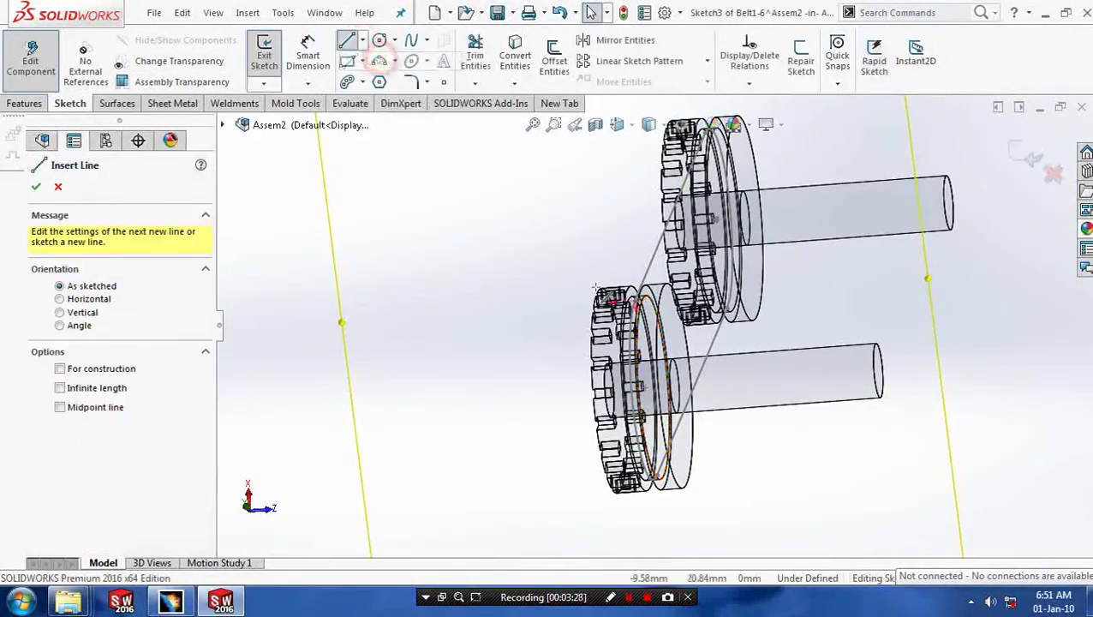
pyautogui.scroll(-4, 638, 286)
pyautogui.scroll(-5, 644, 301)
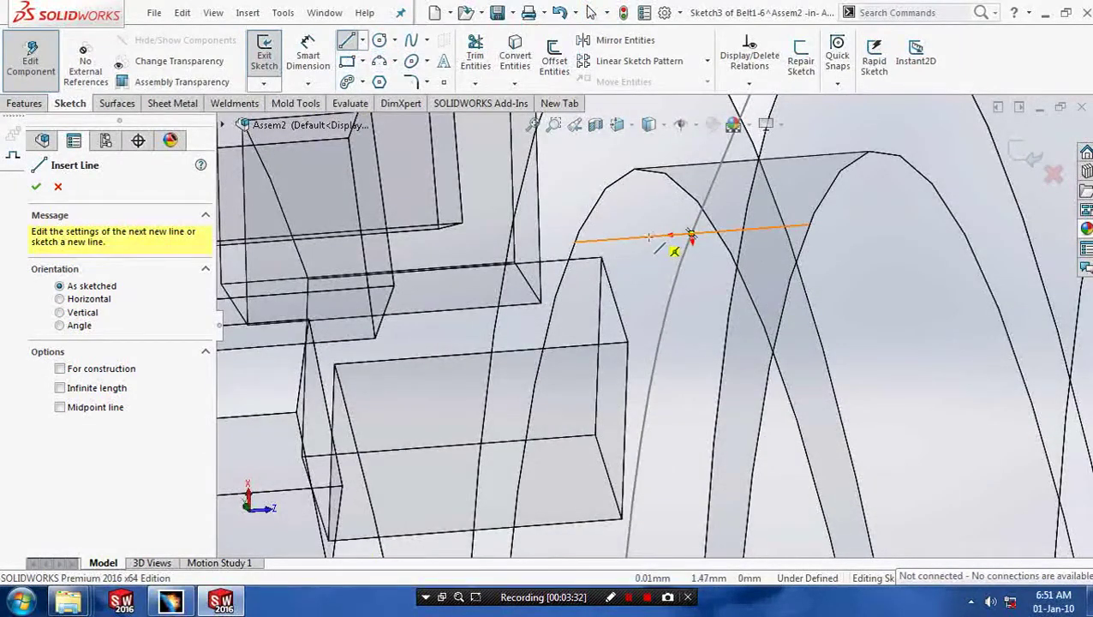
pyautogui.click(648, 236)
pyautogui.click(723, 232)
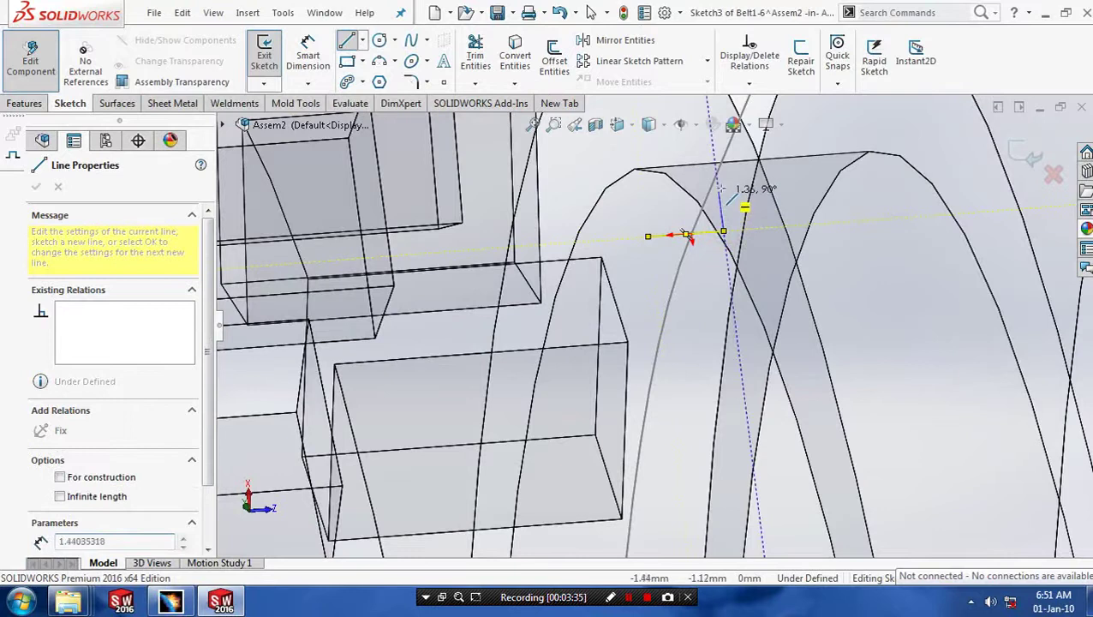
pyautogui.click(727, 178)
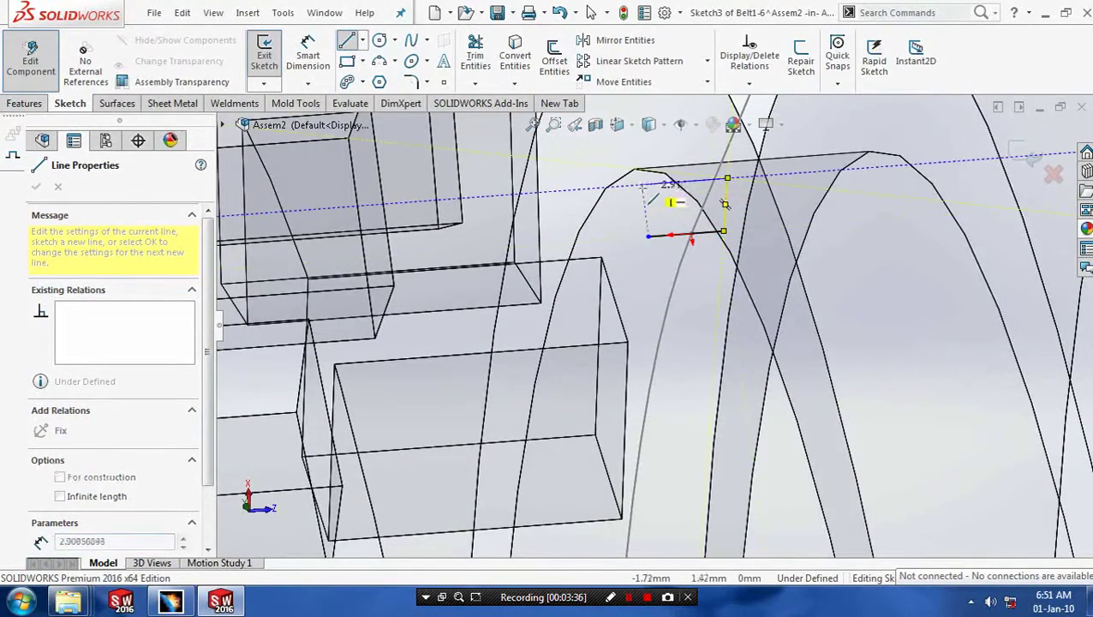
pyautogui.click(622, 189)
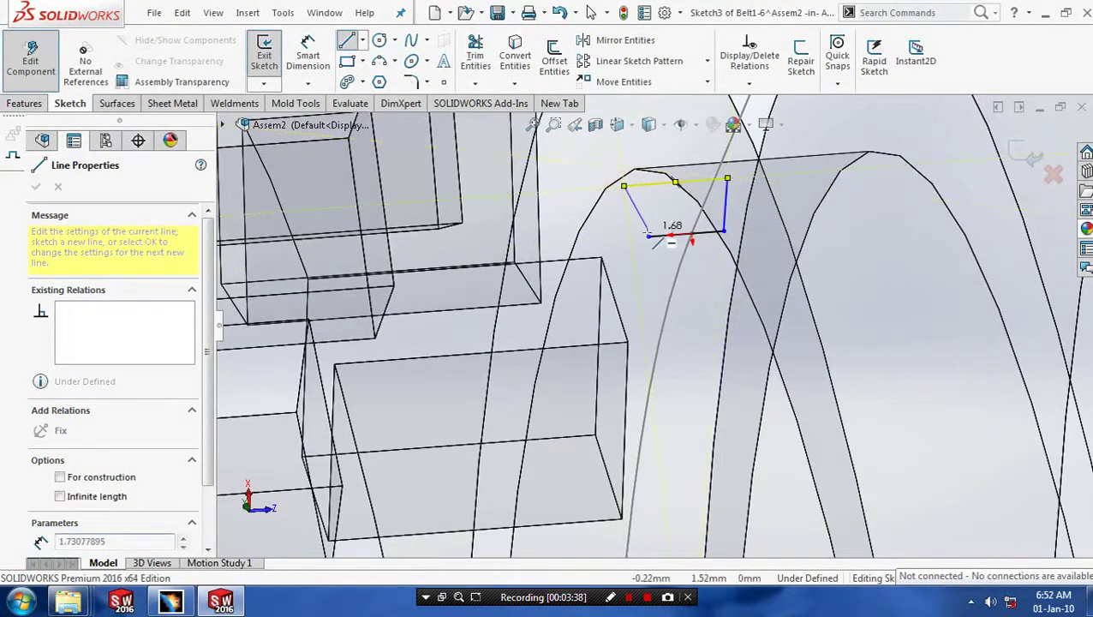
pyautogui.click(648, 237)
pyautogui.moveTo(648, 237)
pyautogui.mouseDown(button='middle')
pyautogui.moveTo(677, 250)
pyautogui.moveTo(664, 296)
pyautogui.mouseUp(button='middle')
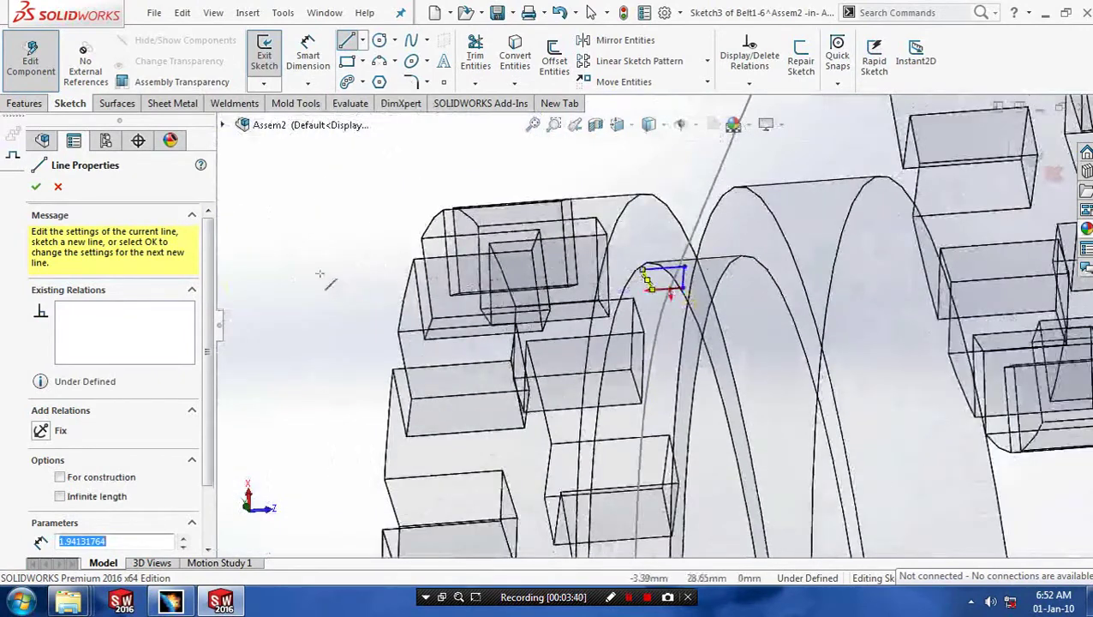
# Step: Finish the line chain and exit the sketch as Sketch3
pyautogui.click(36, 186)
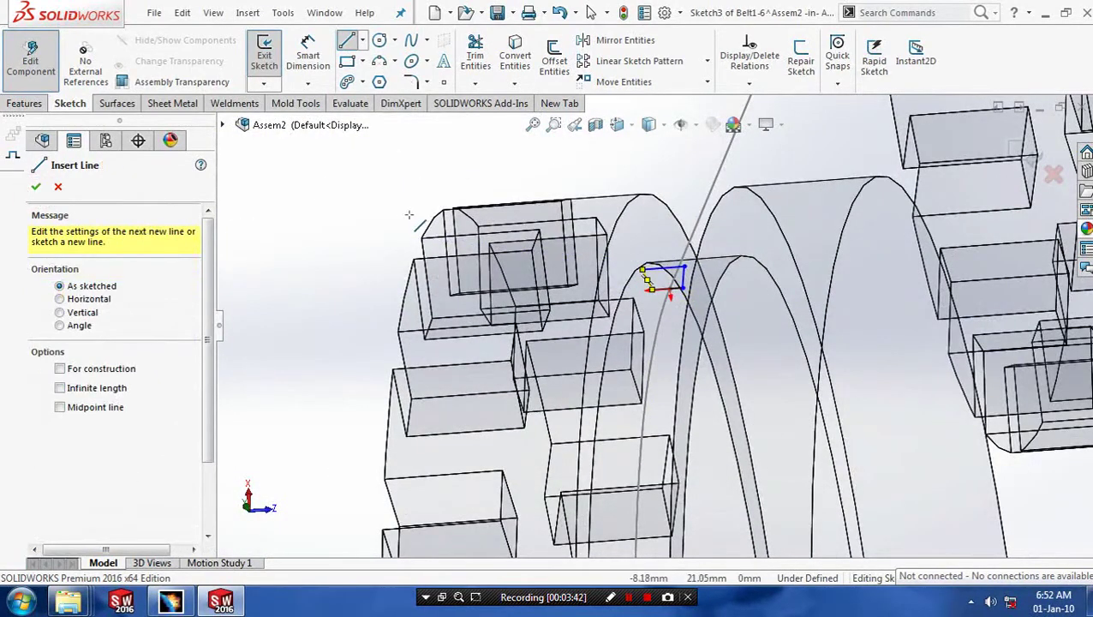
pyautogui.moveTo(410, 215); pyautogui.dragTo(397, 228, button='middle')
pyautogui.click(36, 186)
pyautogui.moveTo(569, 272)
pyautogui.mouseDown(button='middle')
pyautogui.moveTo(588, 242)
pyautogui.moveTo(576, 282)
pyautogui.mouseUp(button='middle')
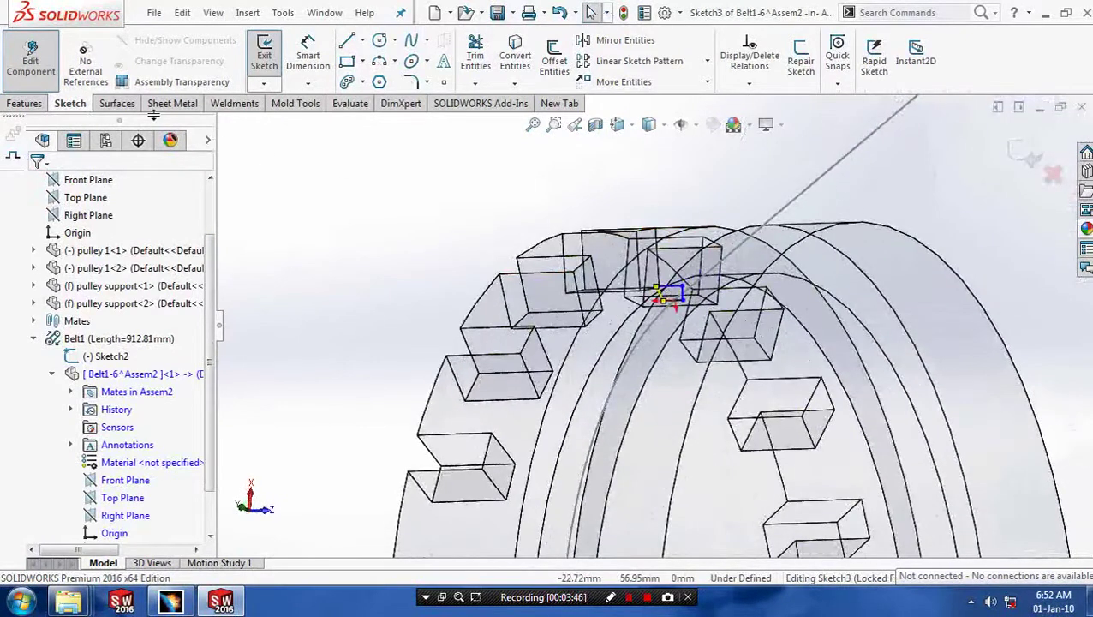
pyautogui.click(24, 103)
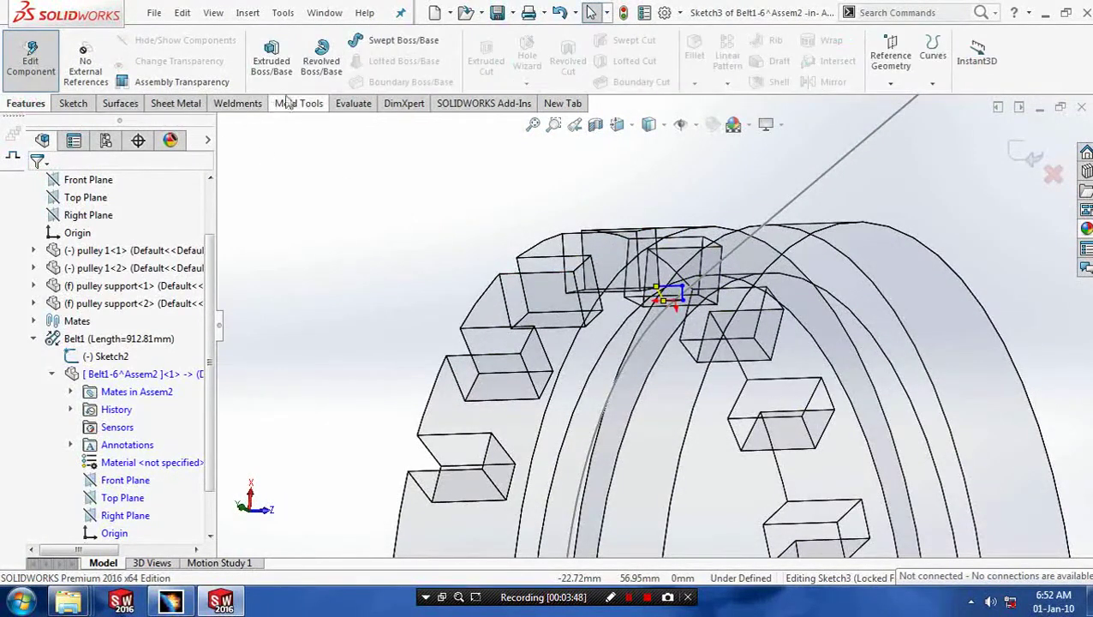
# Step: Sweep the Sketch3 profile along the Sketch2 path to form the belt solid around both pulleys
pyautogui.click(397, 44)
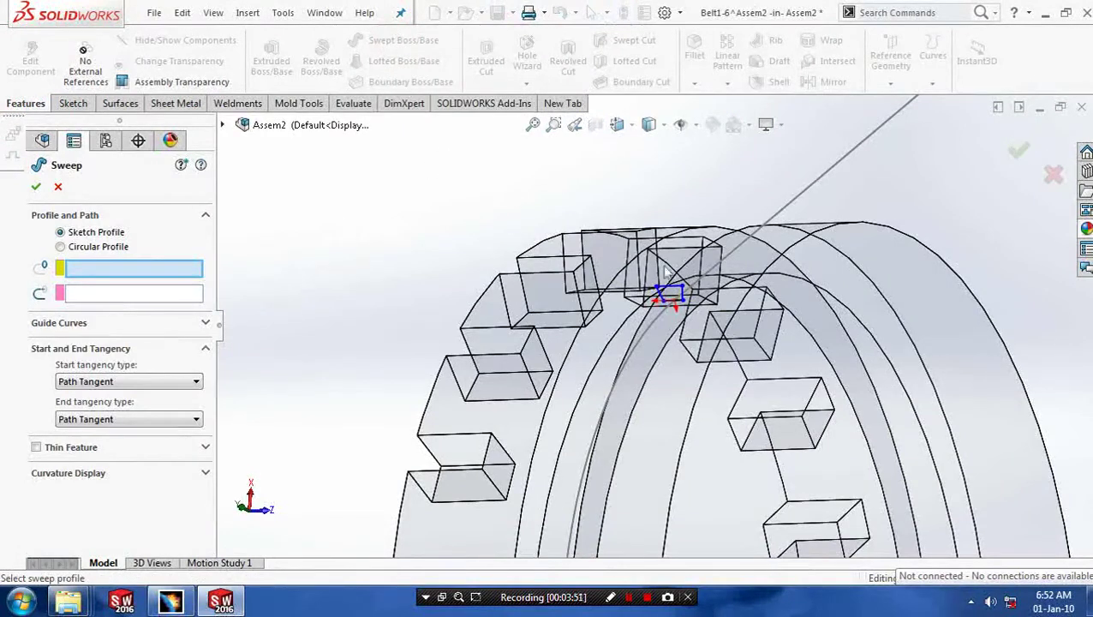
pyautogui.click(675, 293)
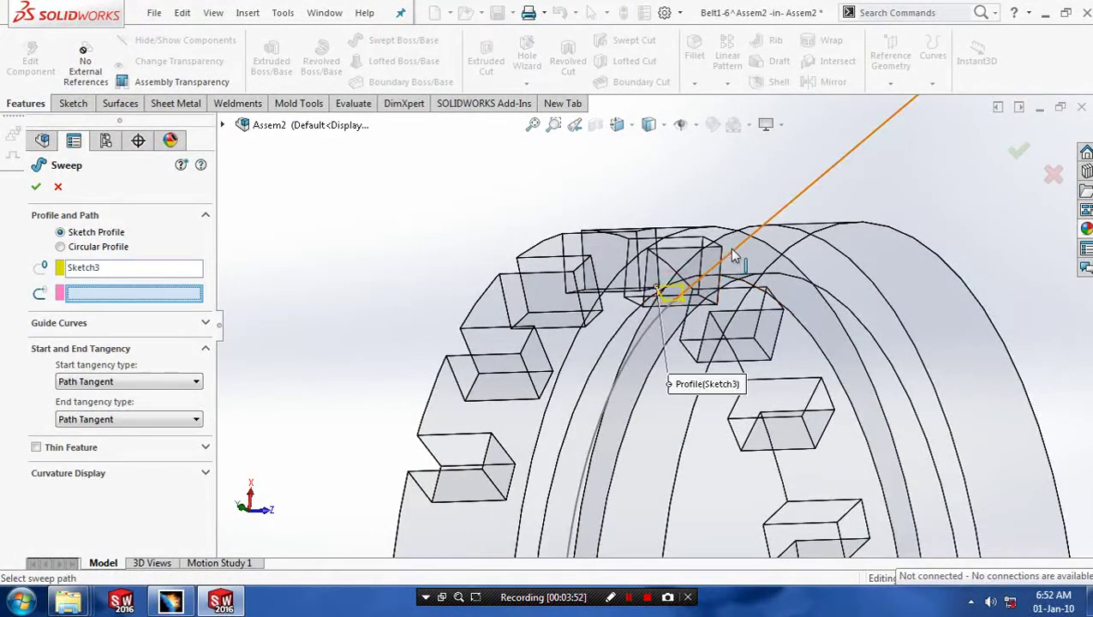
pyautogui.click(732, 254)
pyautogui.scroll(5, 728, 261)
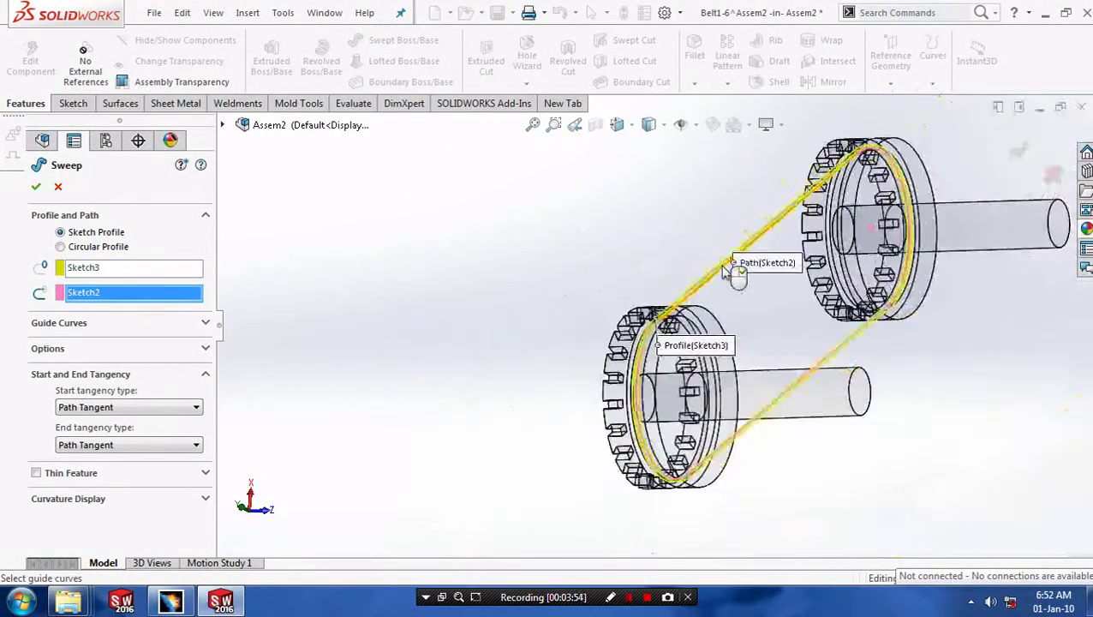
pyautogui.moveTo(541, 326); pyautogui.dragTo(585, 371, button='middle')
pyautogui.scroll(3, 462, 348)
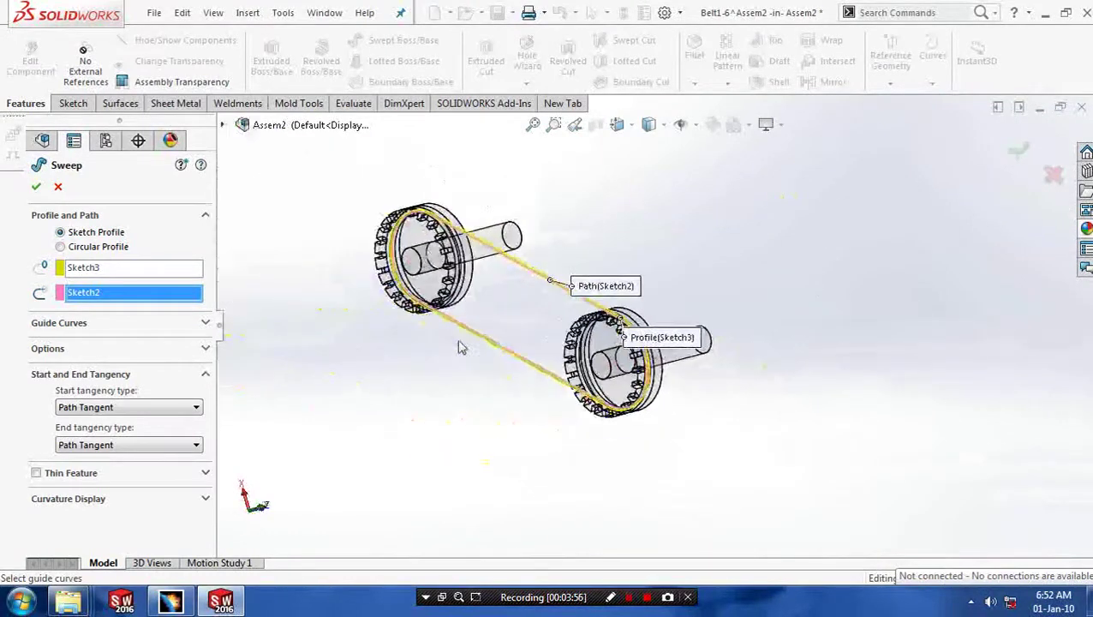
pyautogui.scroll(-3, 377, 256)
pyautogui.scroll(-2, 371, 241)
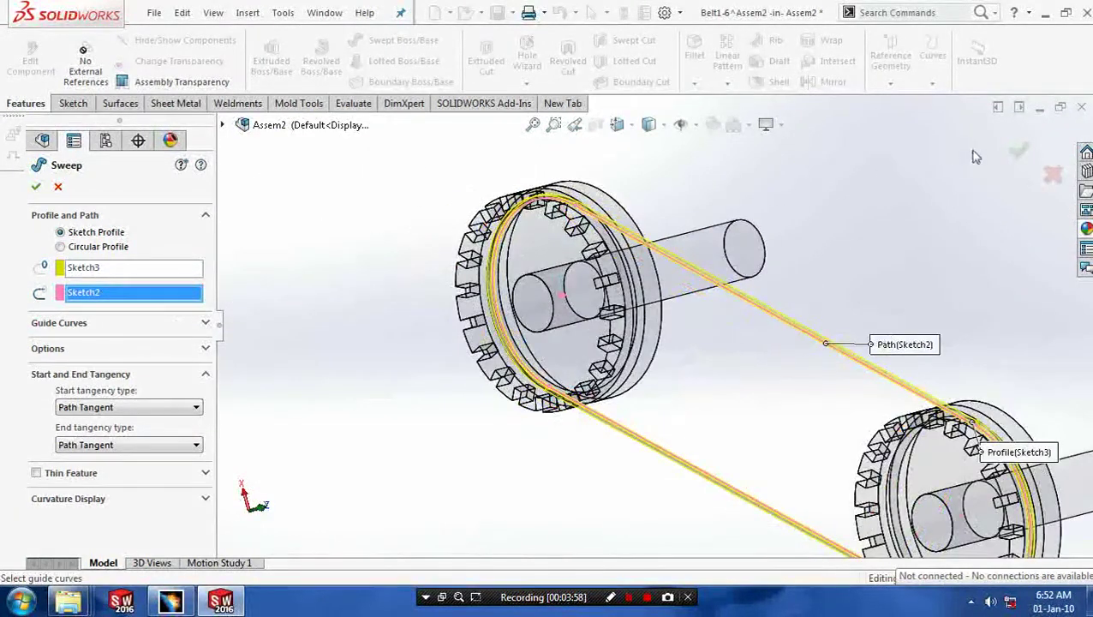
pyautogui.click(1018, 152)
pyautogui.scroll(2, 908, 291)
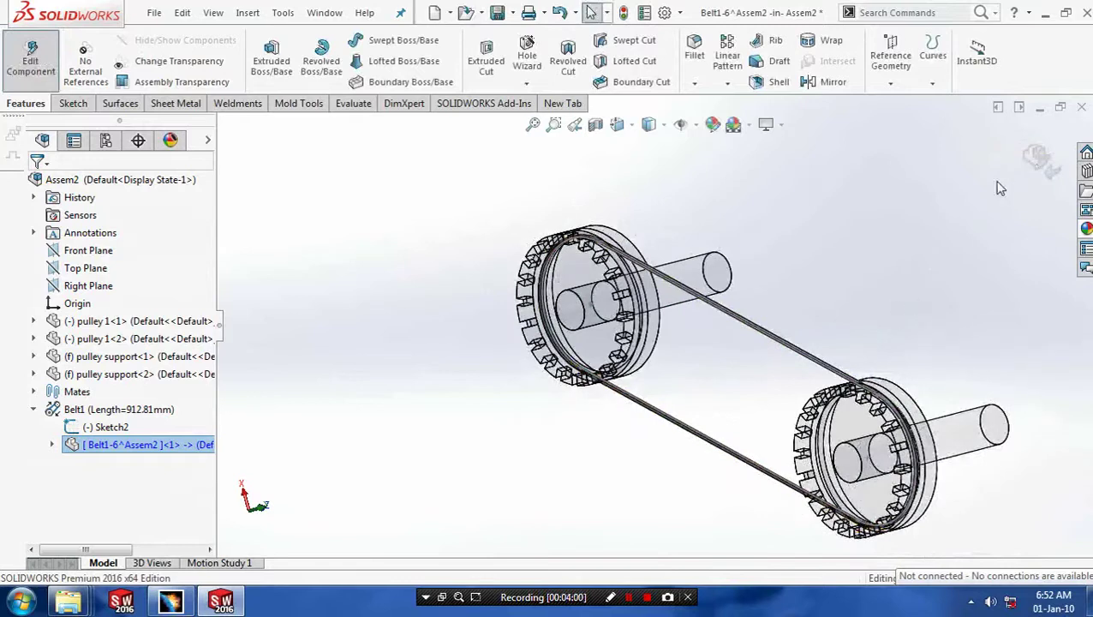
# Step: Exit part editing back to the Assem2 assembly and orbit to inspect the belt
pyautogui.click(1036, 163)
pyautogui.moveTo(884, 342); pyautogui.dragTo(873, 366, button='middle')
pyautogui.scroll(3, 874, 365)
pyautogui.moveTo(969, 386); pyautogui.dragTo(719, 270, button='middle')
pyautogui.scroll(-3, 843, 366)
pyautogui.moveTo(615, 354); pyautogui.dragTo(630, 318, button='middle')
pyautogui.moveTo(629, 383)
pyautogui.mouseDown(button='middle')
pyautogui.moveTo(664, 516)
pyautogui.moveTo(681, 446)
pyautogui.moveTo(864, 446)
pyautogui.moveTo(776, 423)
pyautogui.mouseUp(button='middle')
# Step: Select Sketch2 and expand the belt part in the tree, then open Motion Study 1
pyautogui.click(110, 426)
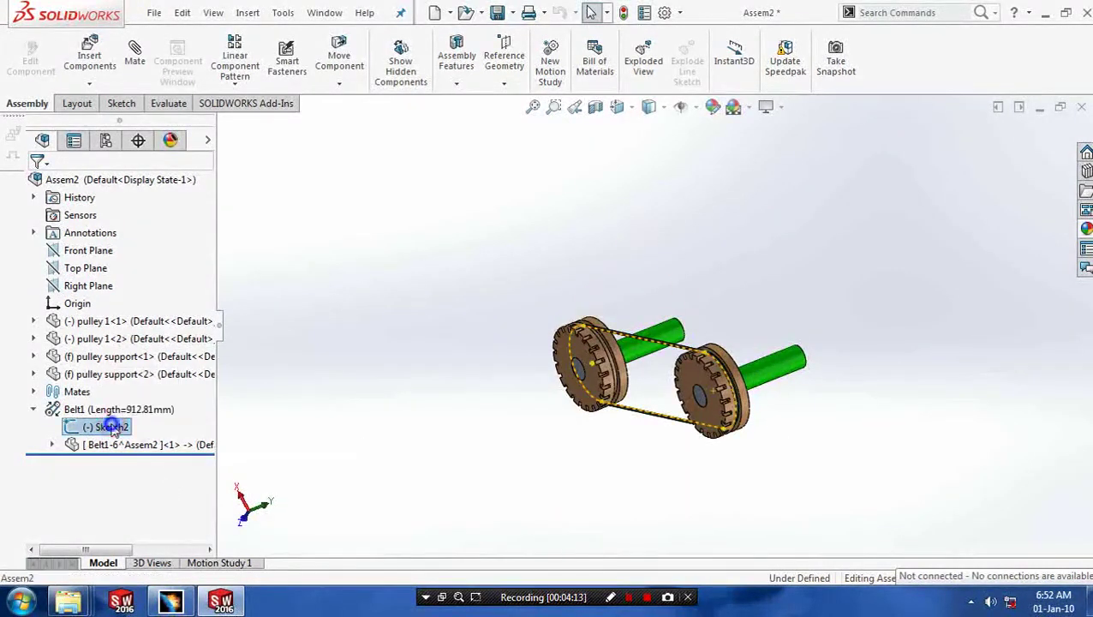
pyautogui.rightClick(111, 428)
pyautogui.click(51, 445)
pyautogui.moveTo(668, 377)
pyautogui.mouseDown(button='middle')
pyautogui.moveTo(689, 366)
pyautogui.moveTo(690, 398)
pyautogui.moveTo(754, 482)
pyautogui.moveTo(787, 420)
pyautogui.mouseUp(button='middle')
pyautogui.scroll(-3, 796, 386)
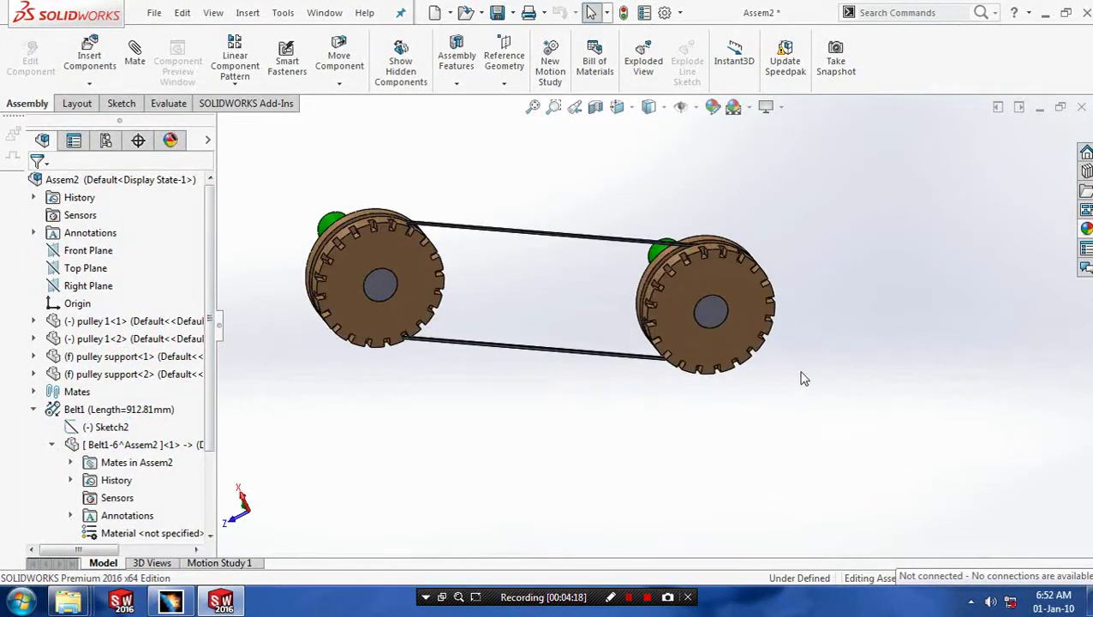
pyautogui.moveTo(585, 212); pyautogui.dragTo(581, 274, button='middle')
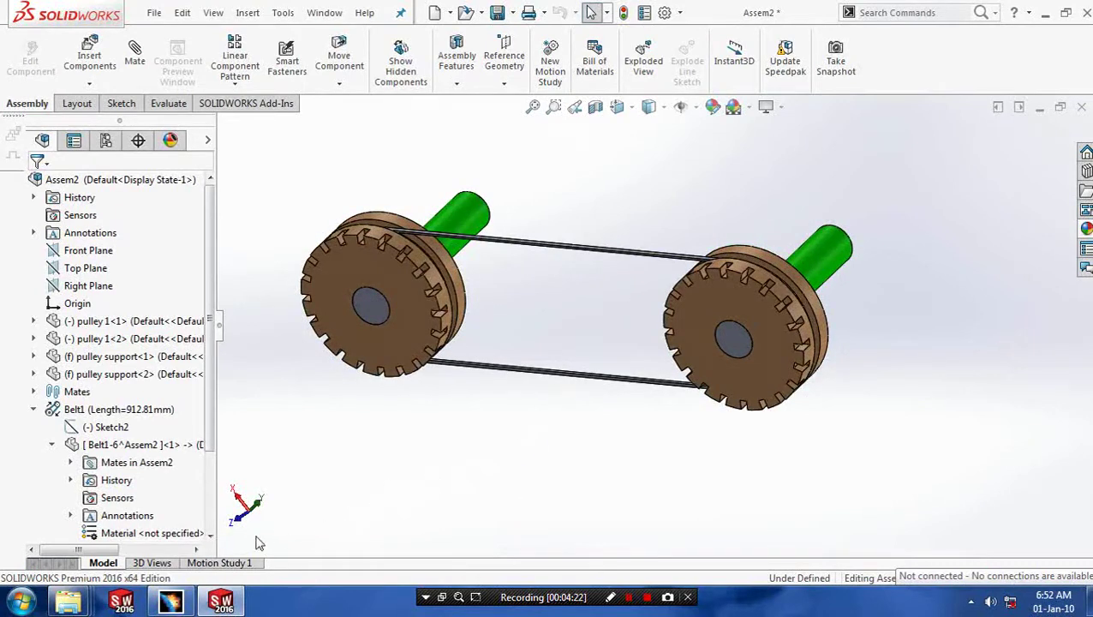
pyautogui.click(220, 562)
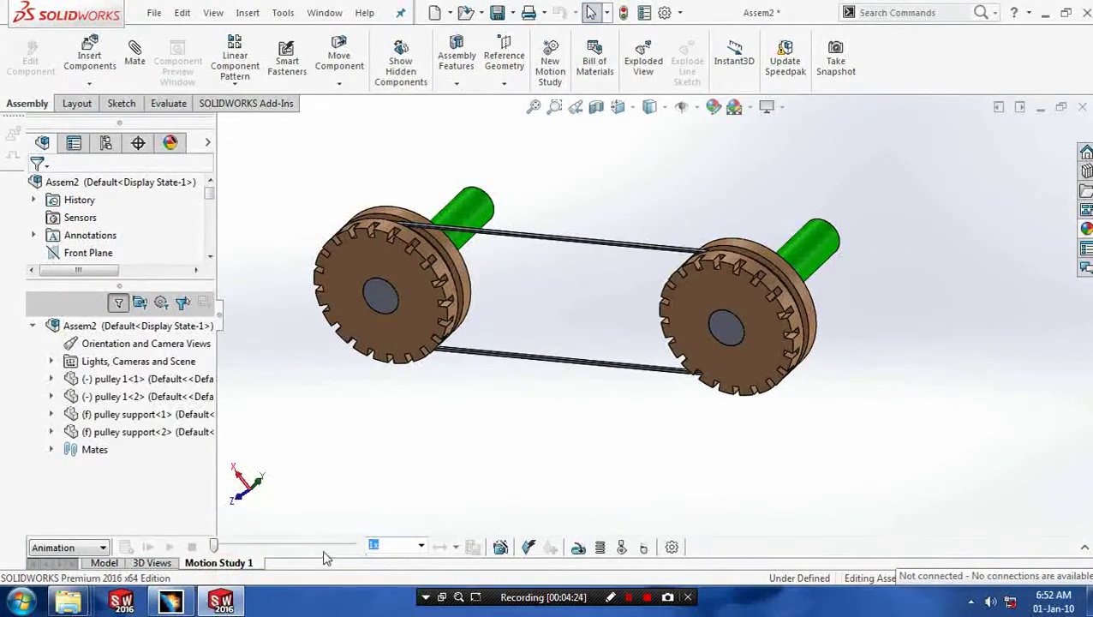
# Step: Add a 250 RPM constant-speed rotary motor on the left pulley face and play the animation
pyautogui.click(578, 549)
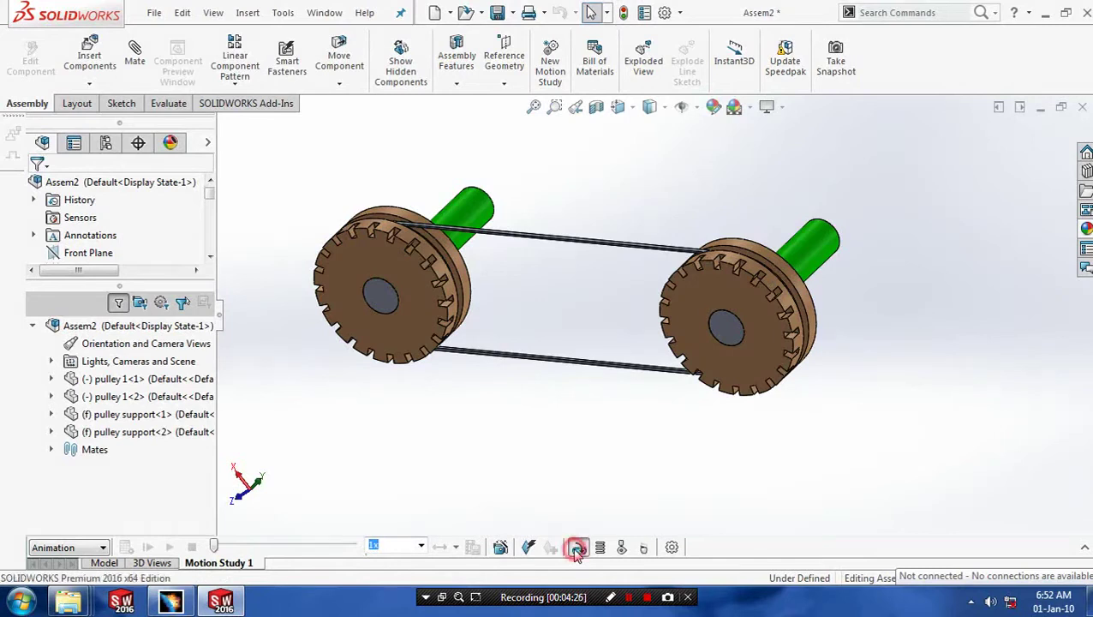
pyautogui.click(374, 345)
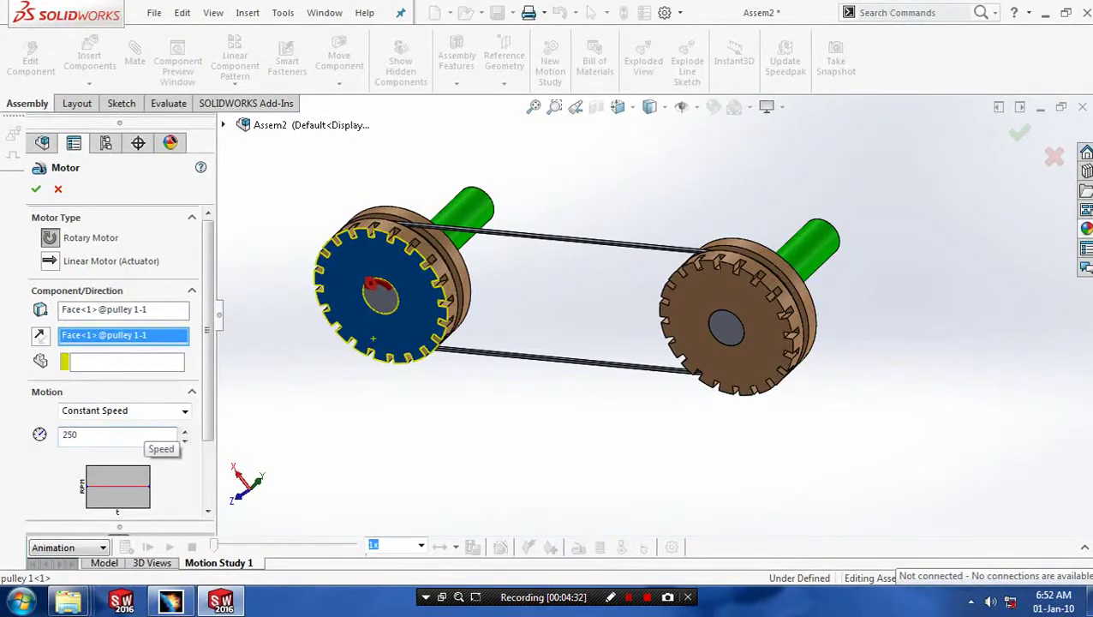
pyautogui.click(36, 190)
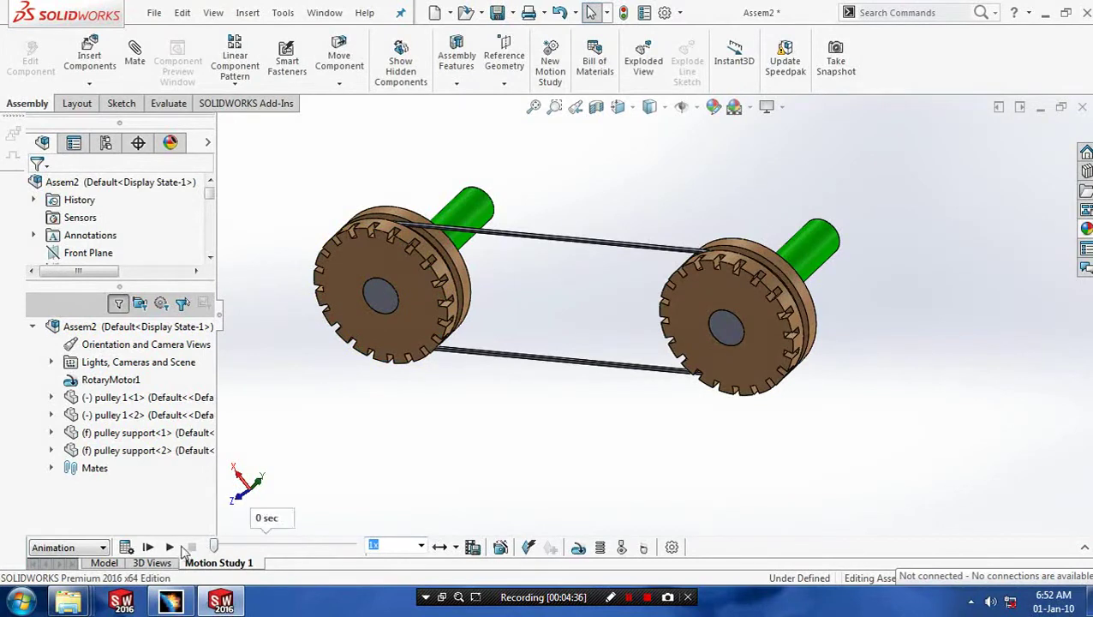
pyautogui.click(170, 546)
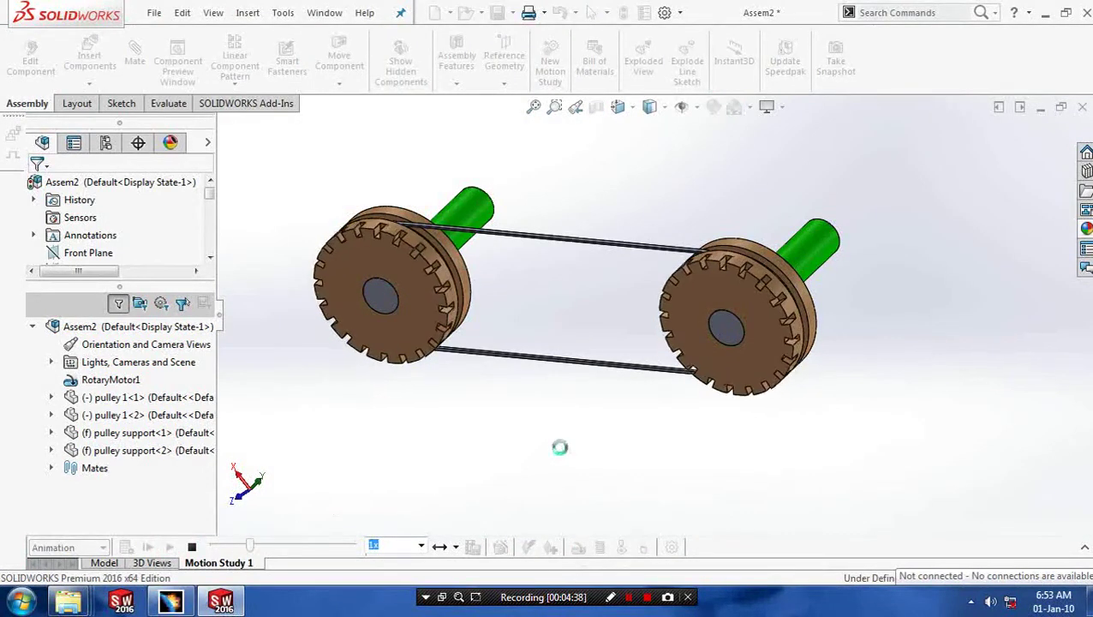